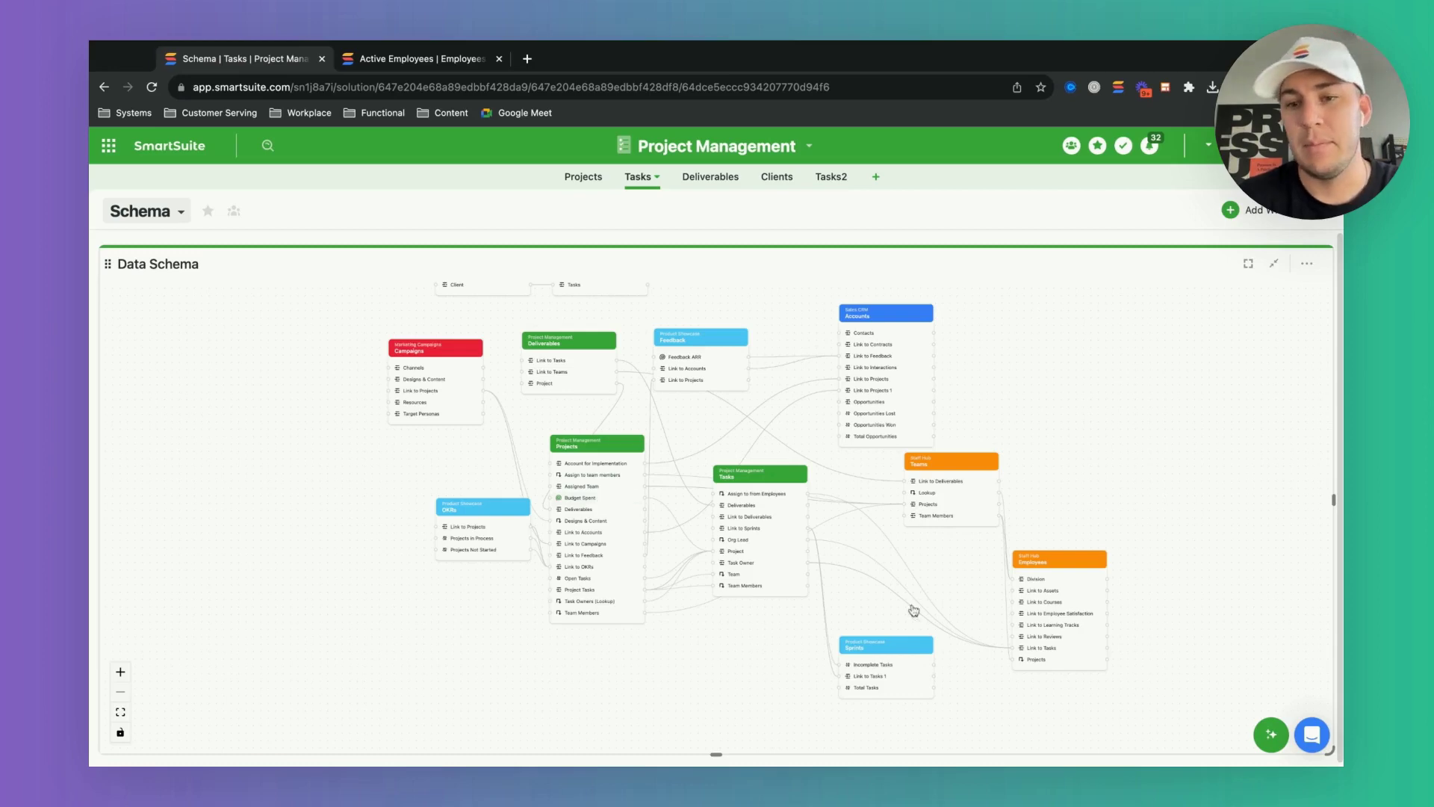
# Reposition the Employees and Tasks tables in the data schema diagram
pyautogui.moveTo(1045, 590); pyautogui.dragTo(1057, 587)
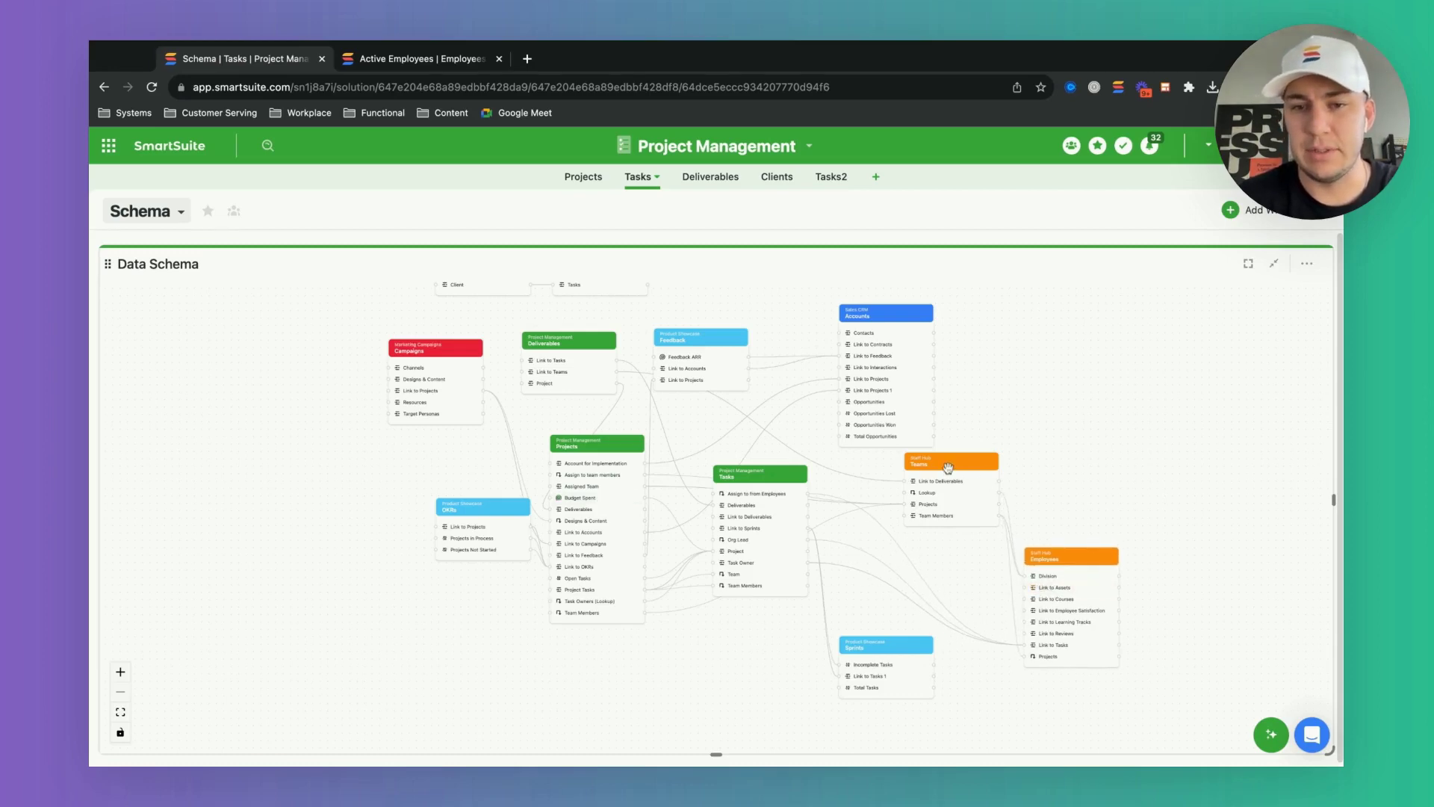
pyautogui.moveTo(774, 479); pyautogui.dragTo(775, 506)
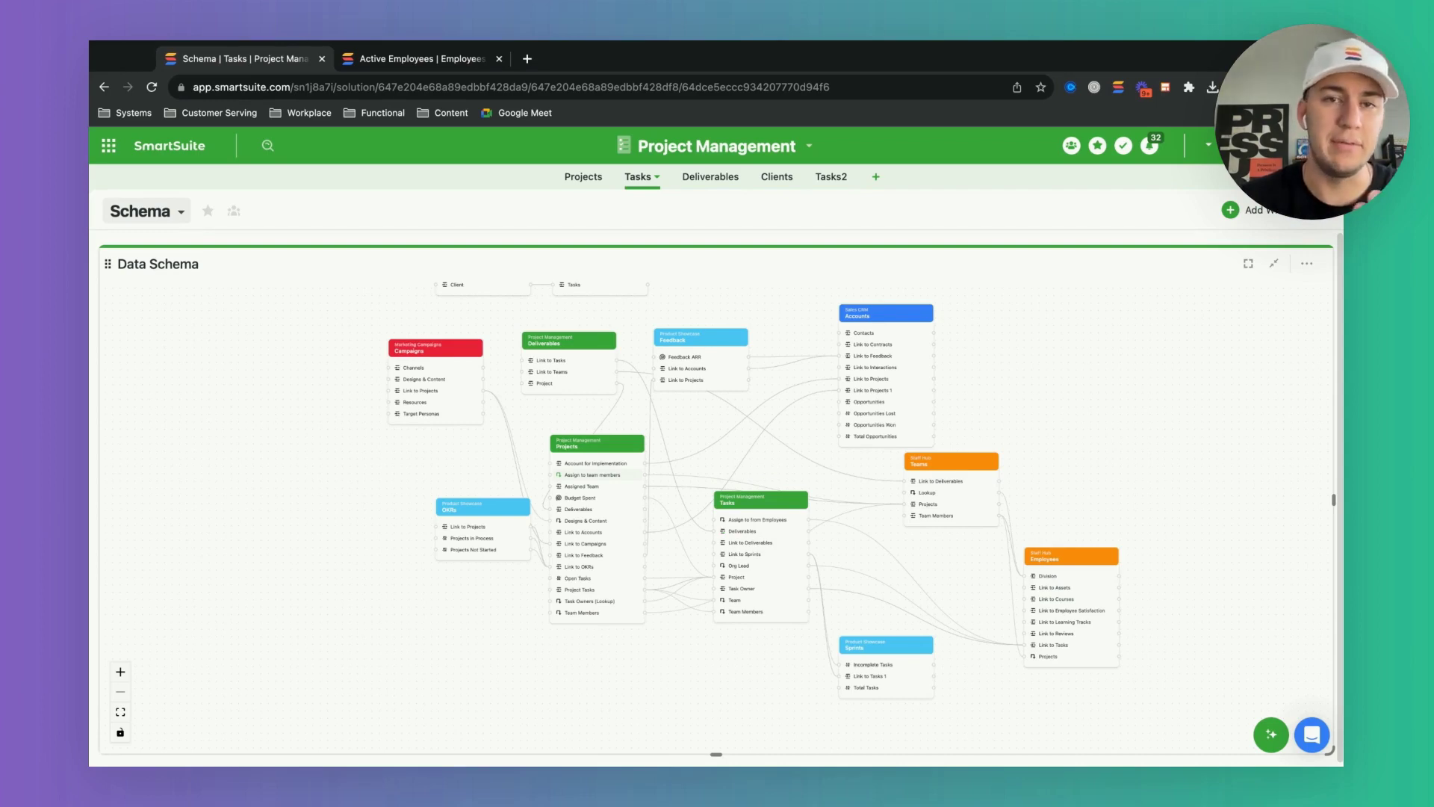
# Show the Link to Assets, Courses, Employee Satisfaction, Learning Tracks and Reviews fields in the Active Employees grid of Staff Hub
pyautogui.scroll(-3, 261, 411)
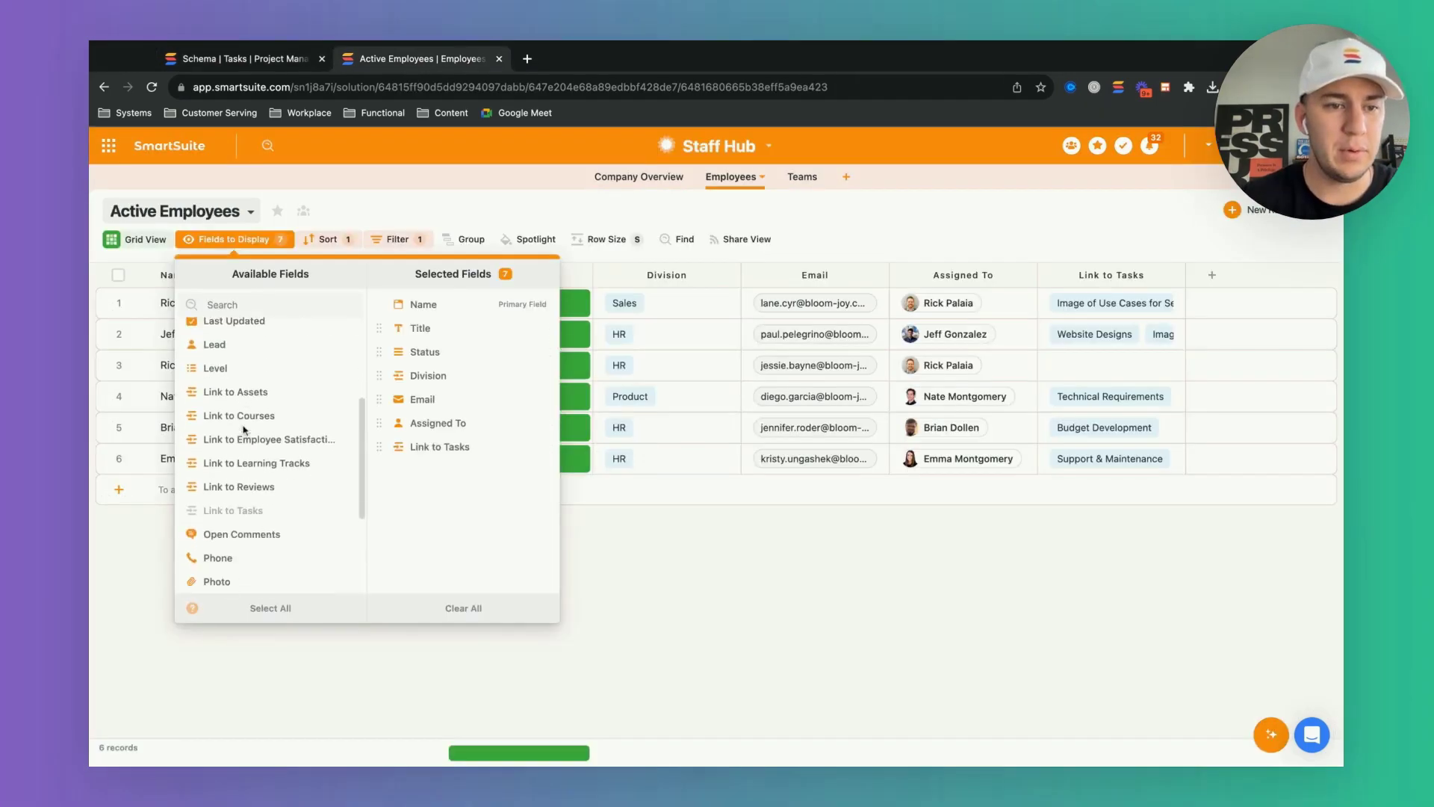
pyautogui.click(257, 366)
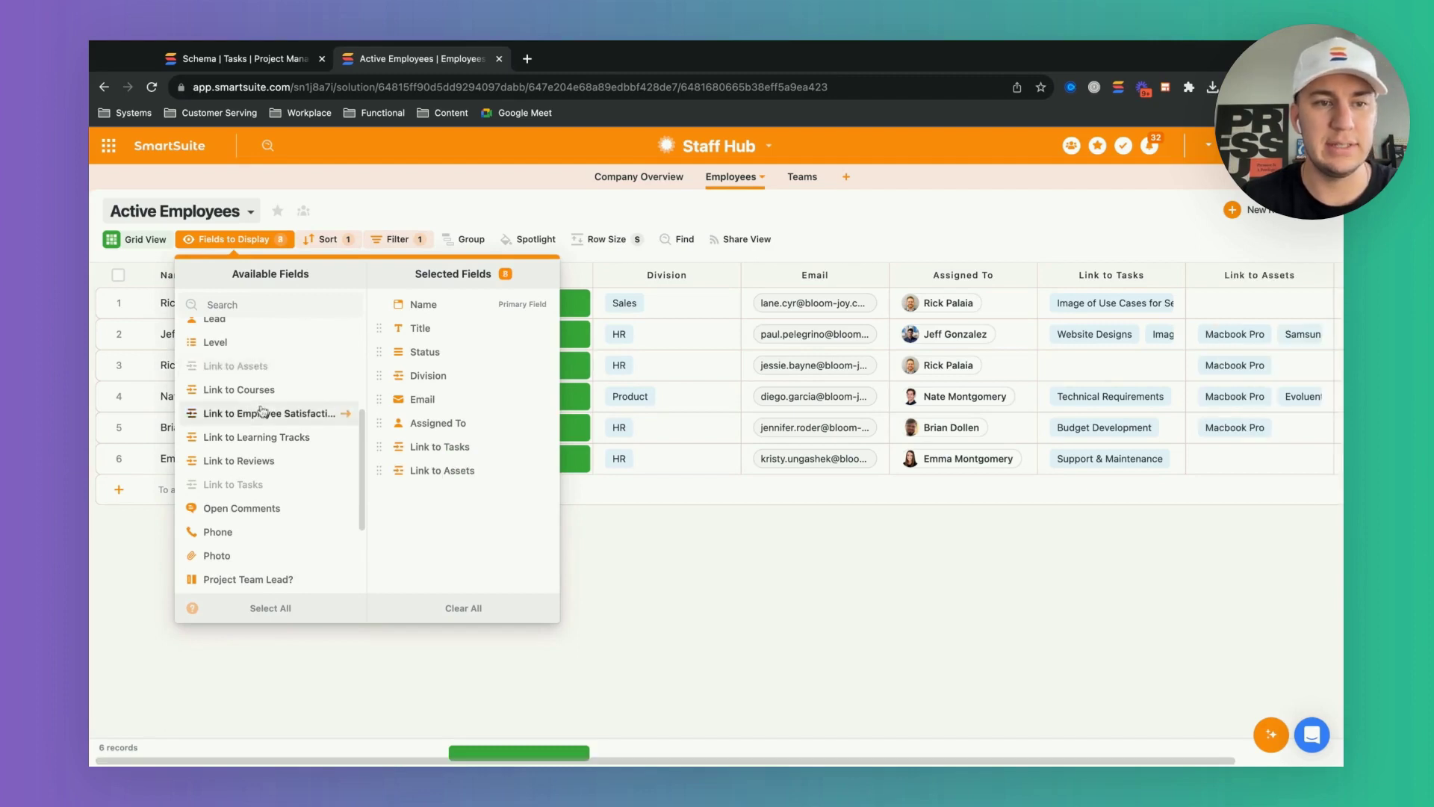
pyautogui.click(265, 390)
pyautogui.click(270, 413)
pyautogui.click(258, 436)
pyautogui.click(260, 461)
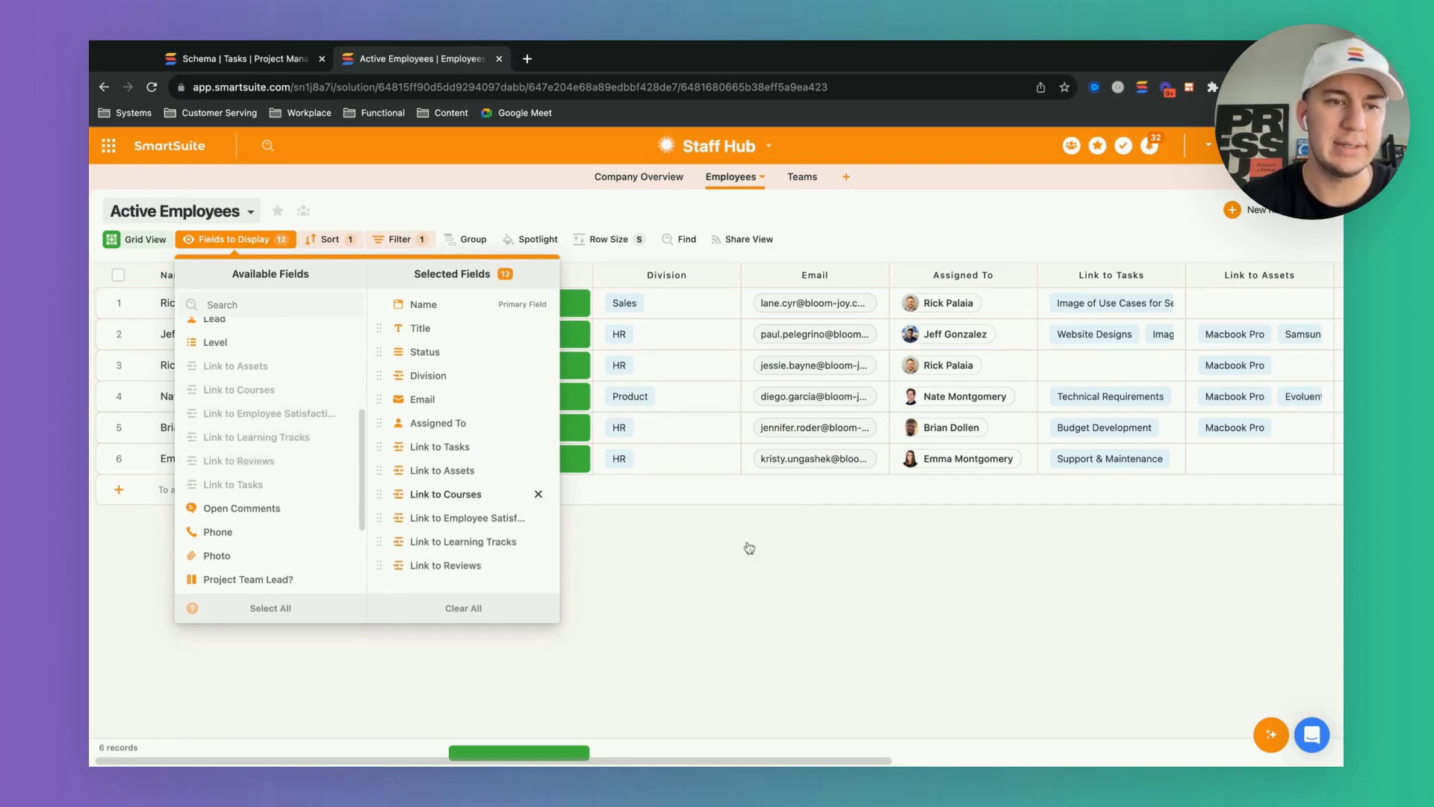
pyautogui.scroll(-2, 277, 466)
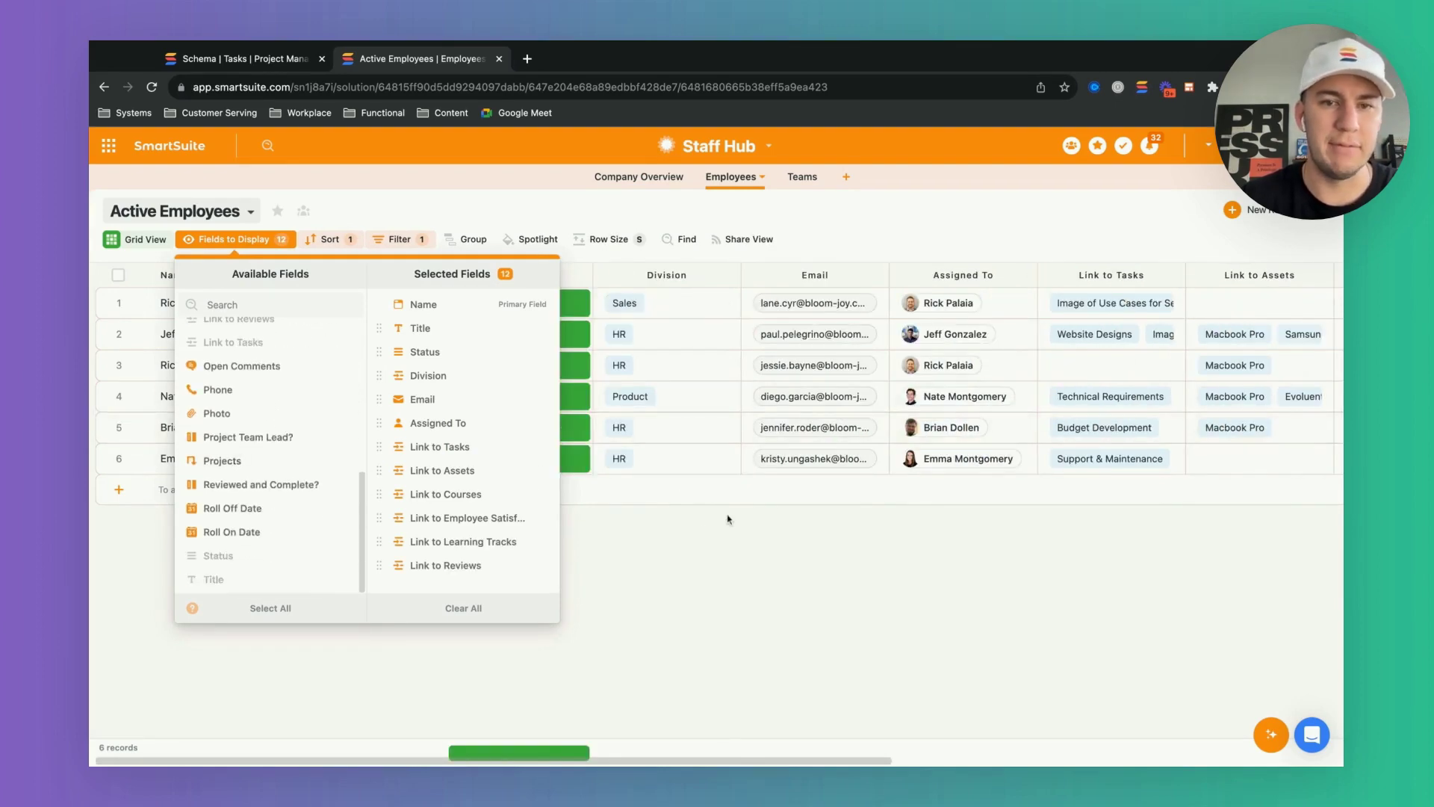
pyautogui.click(727, 539)
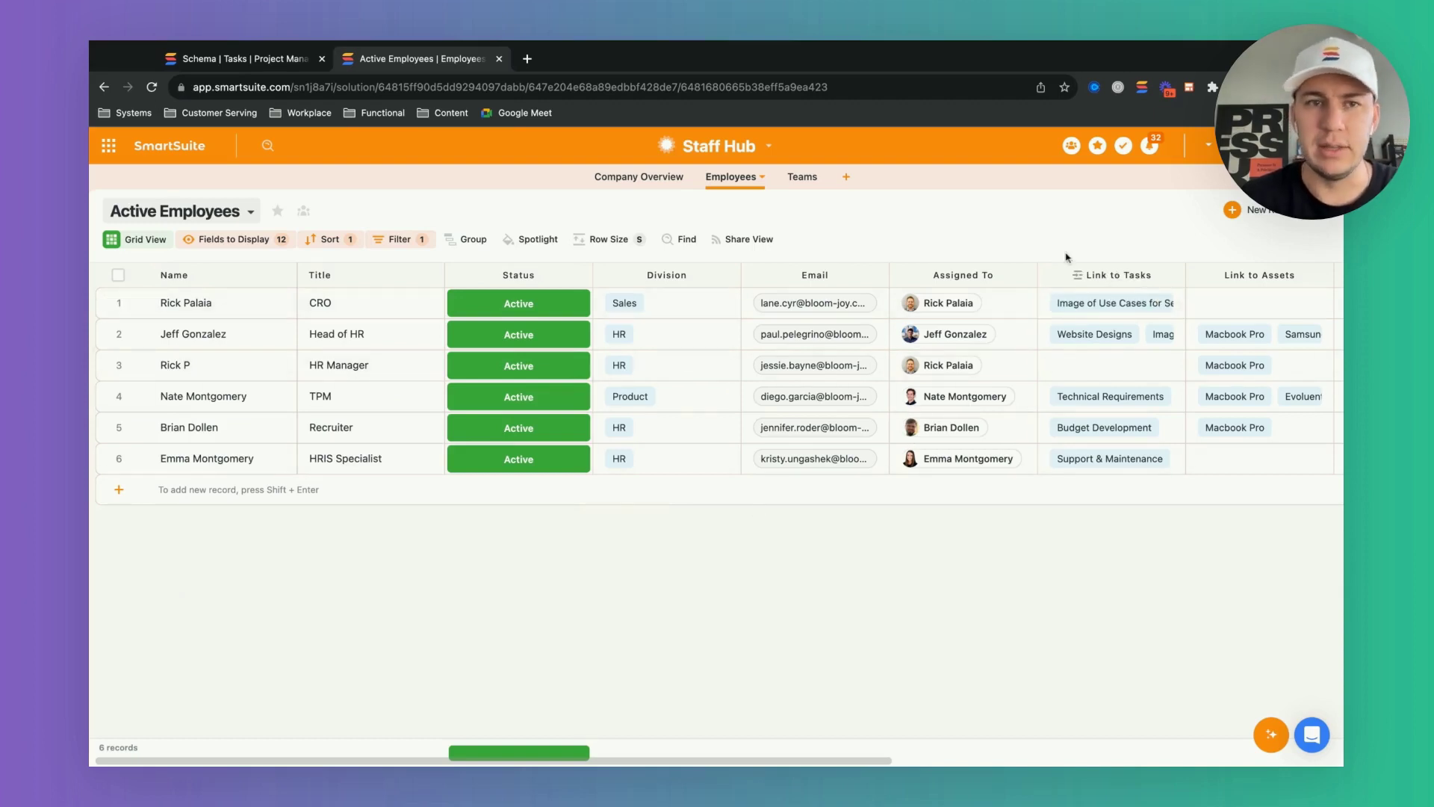
# Switch the Project Management Tasks app to its Grid View and examine the Task Owner field's linked-record settings
pyautogui.click(255, 63)
pyautogui.click(185, 214)
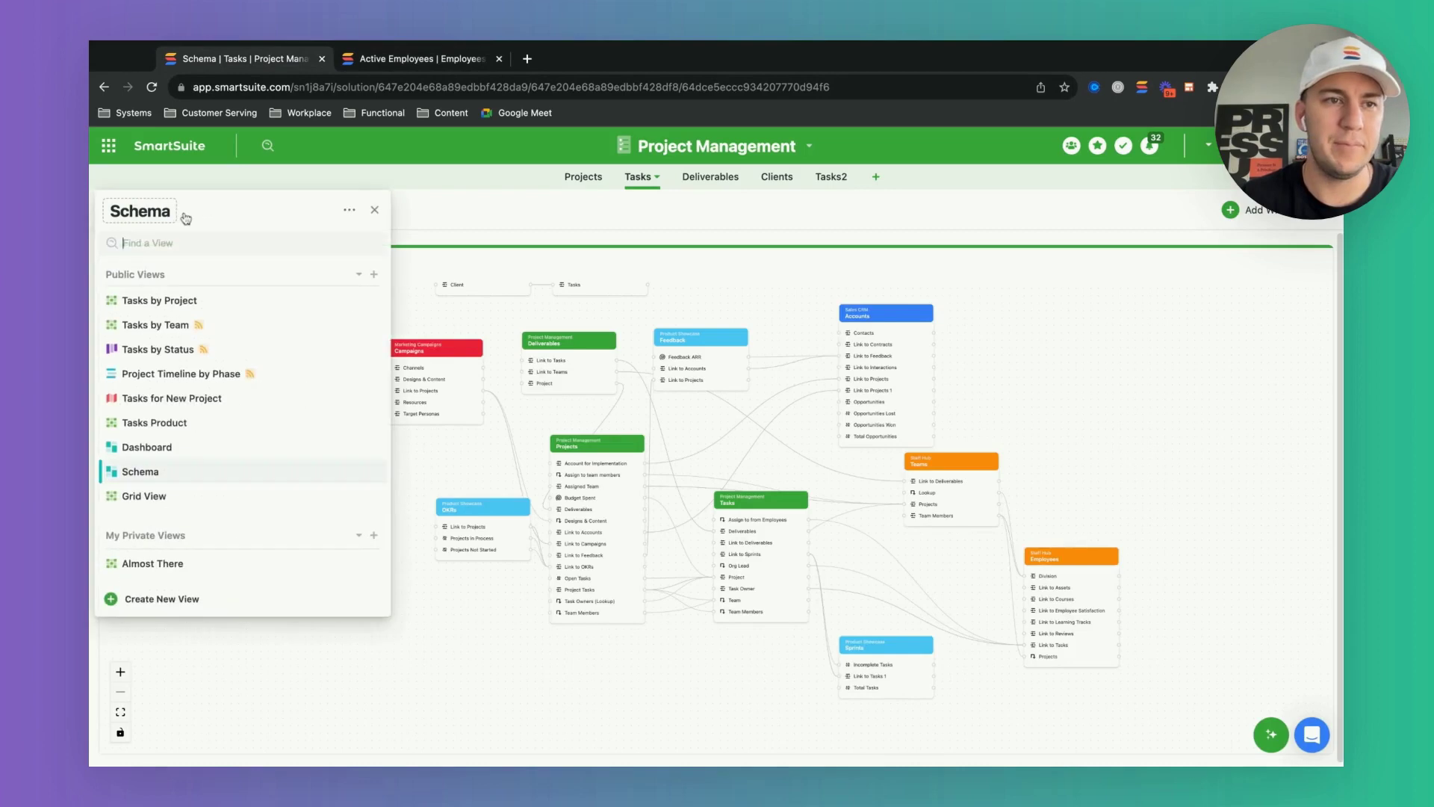
pyautogui.click(159, 498)
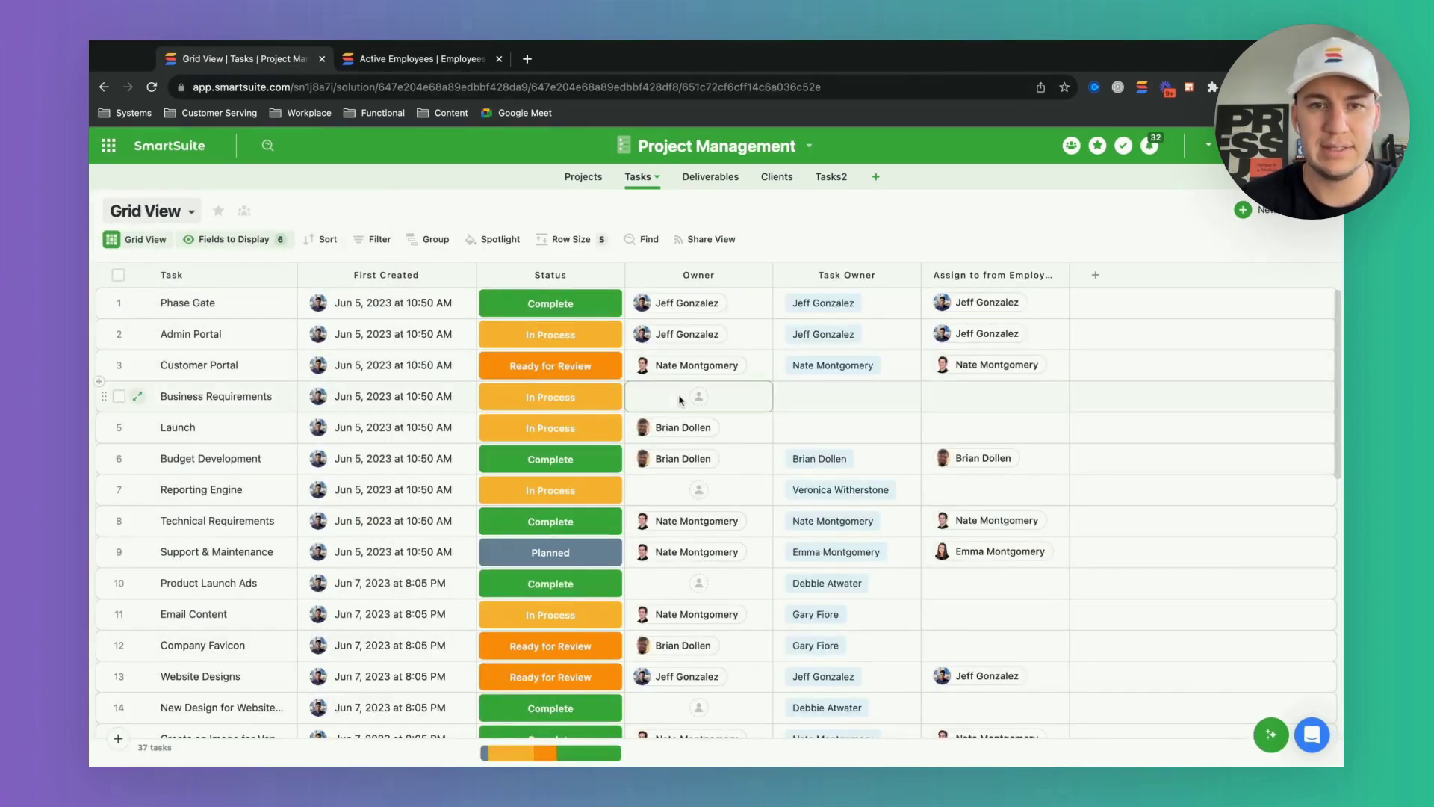
pyautogui.doubleClick(839, 273)
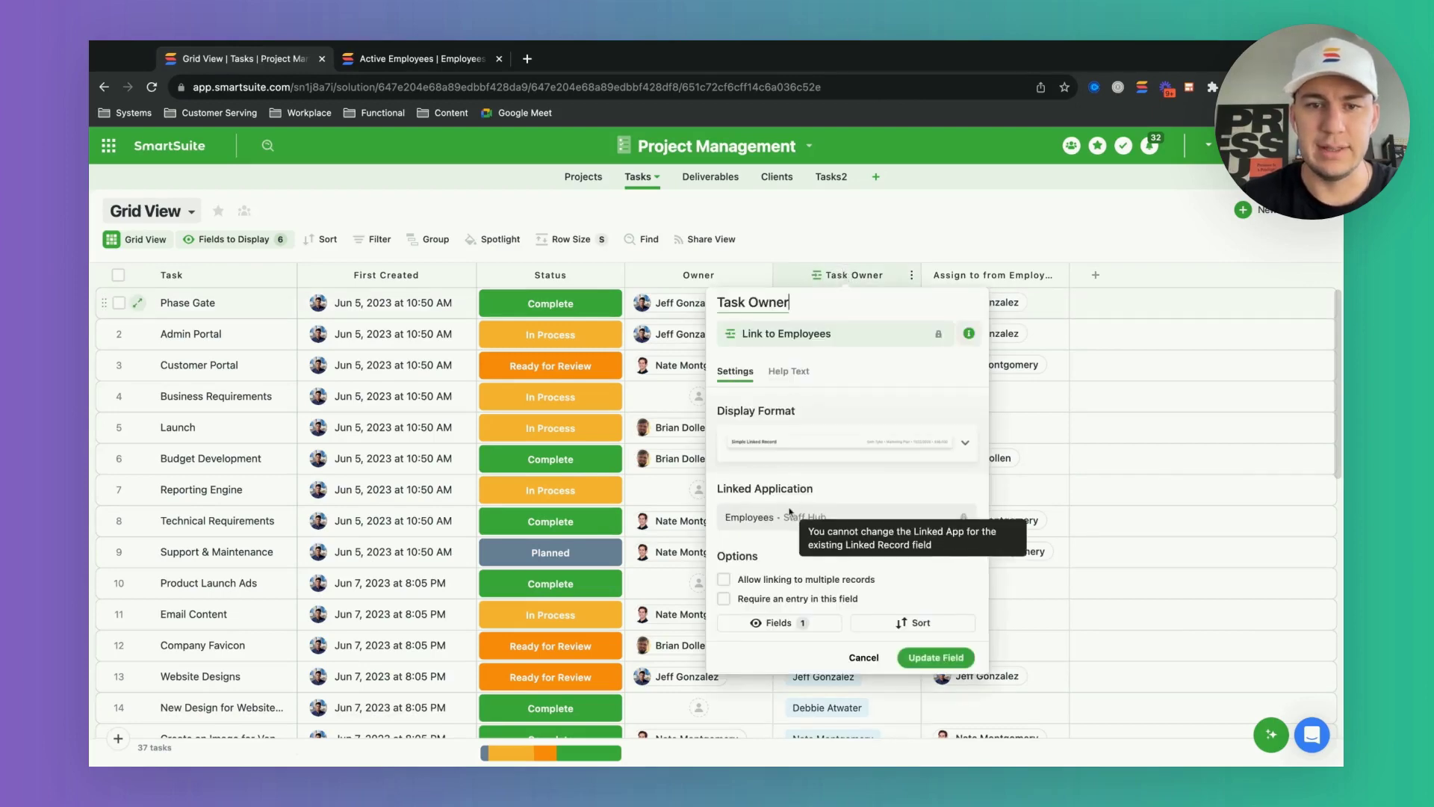
pyautogui.click(856, 238)
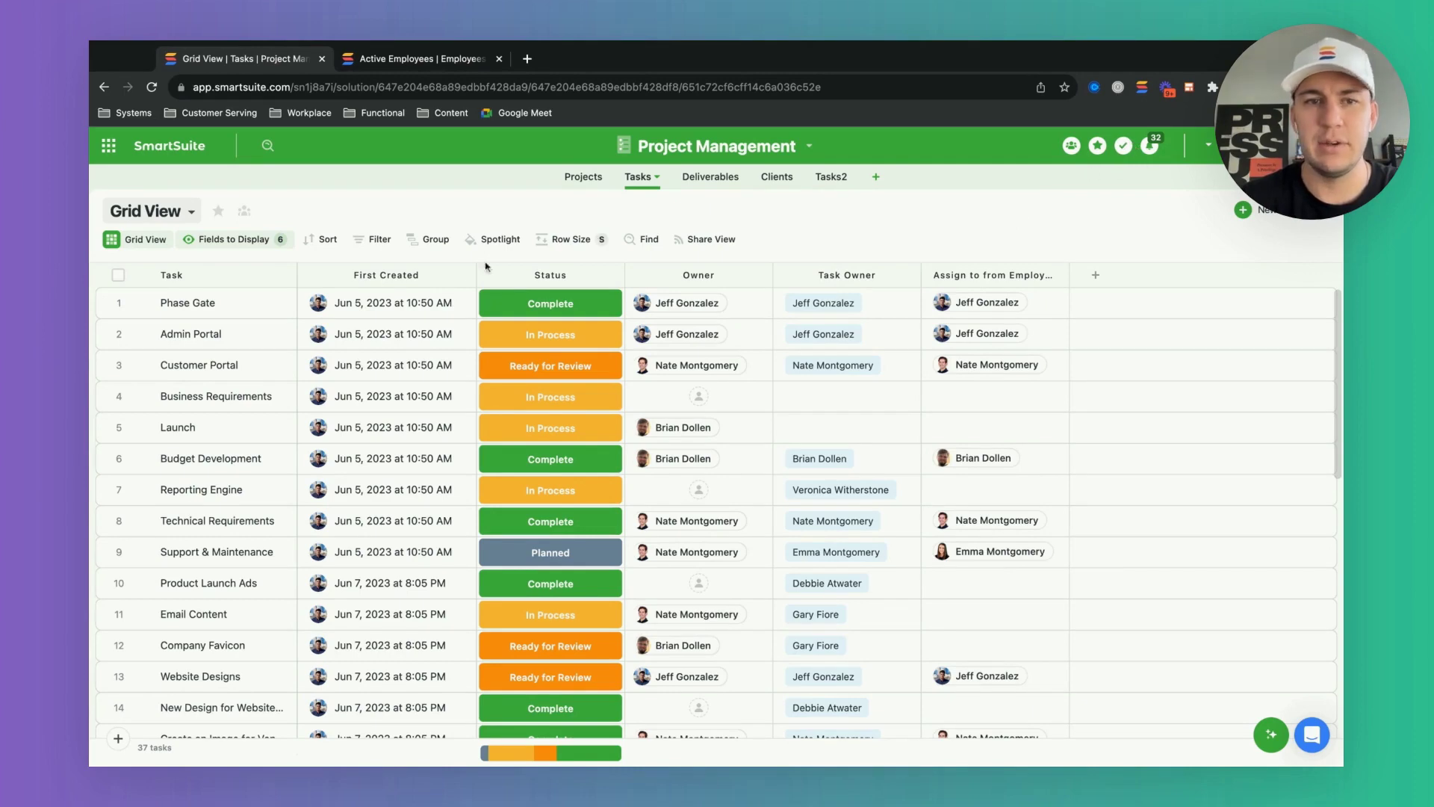
# Filter the tasks where Assign to from Employees has any of Current User
pyautogui.click(375, 240)
pyautogui.click(467, 285)
pyautogui.click(475, 365)
pyautogui.click(659, 284)
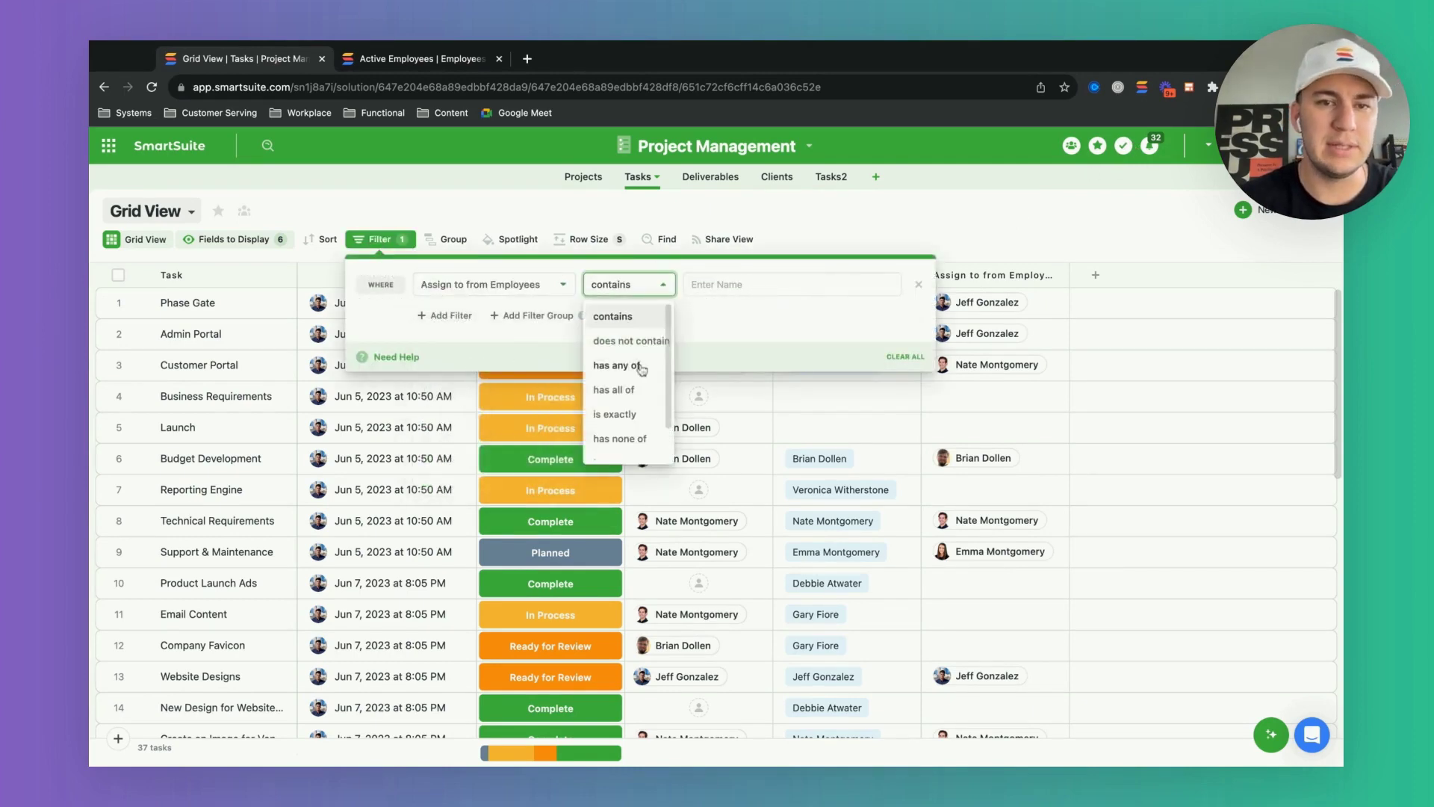
pyautogui.click(631, 379)
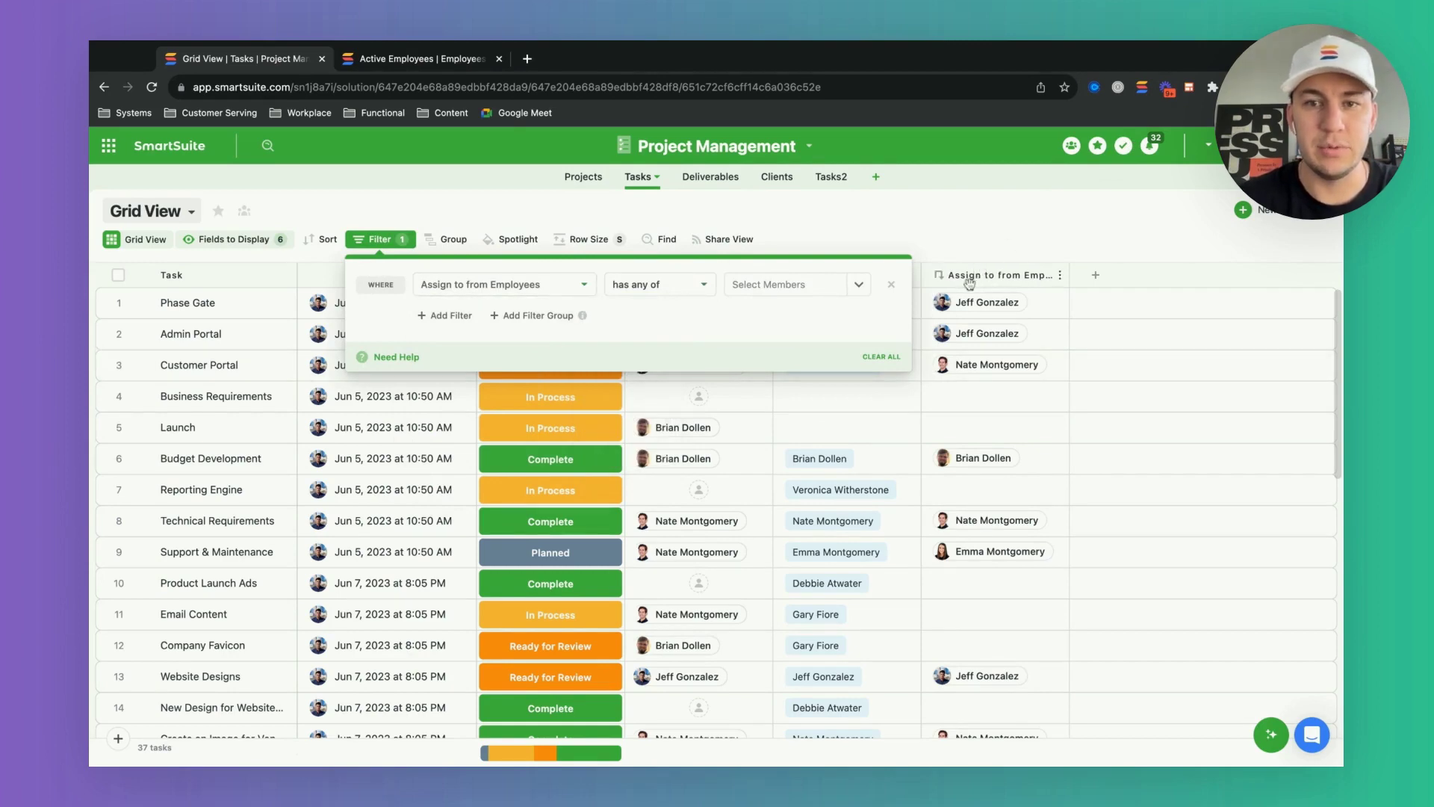
pyautogui.click(967, 303)
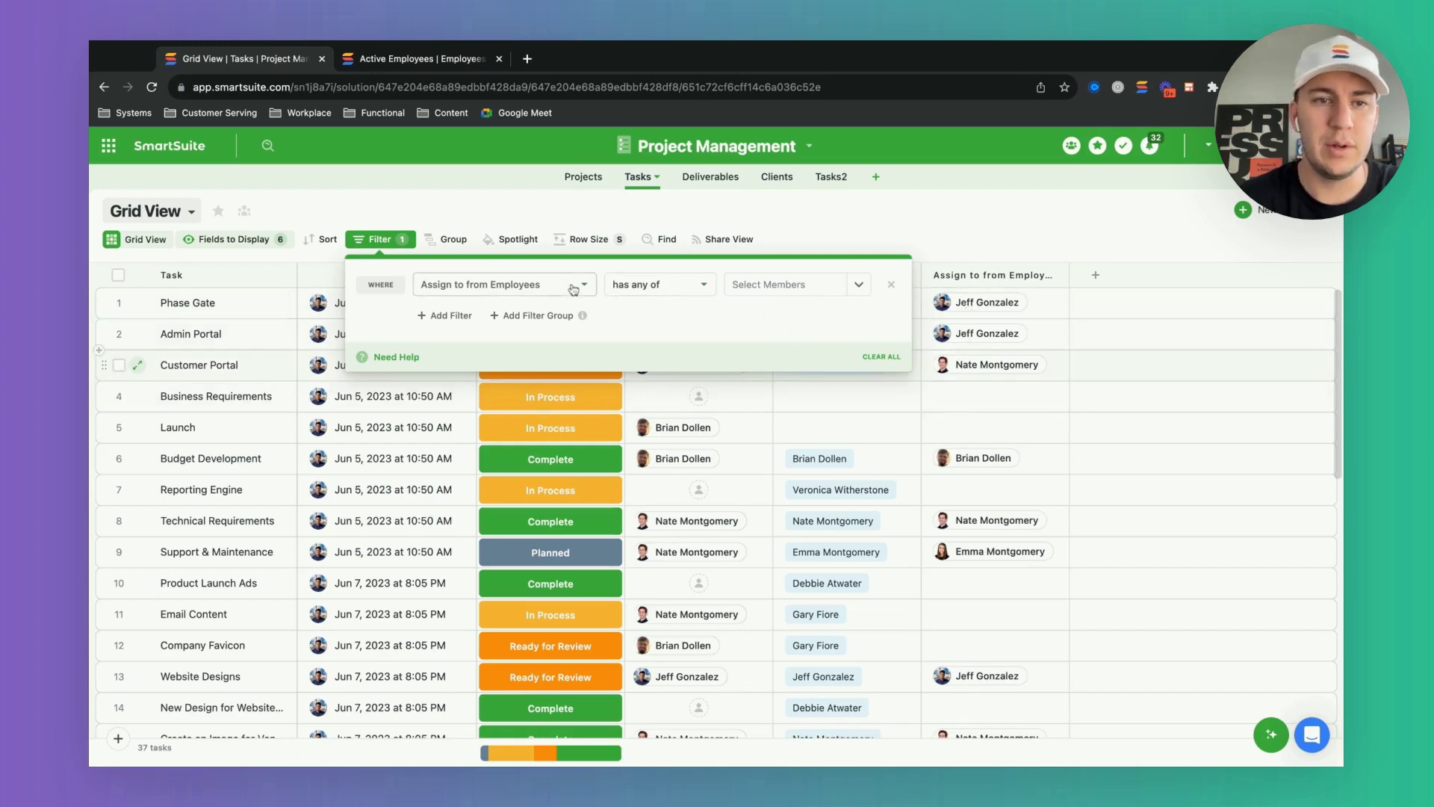
pyautogui.click(749, 292)
pyautogui.click(751, 352)
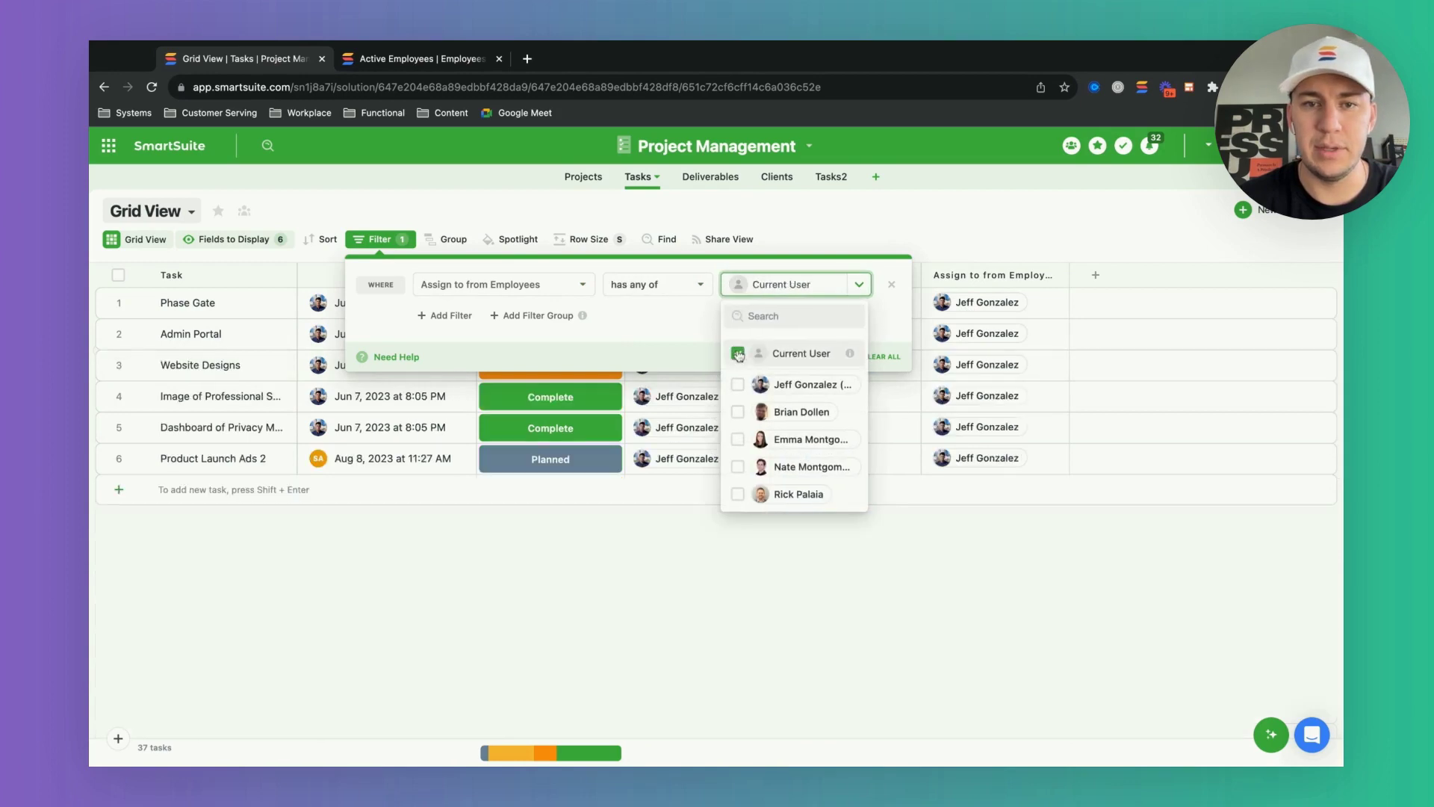
pyautogui.click(870, 233)
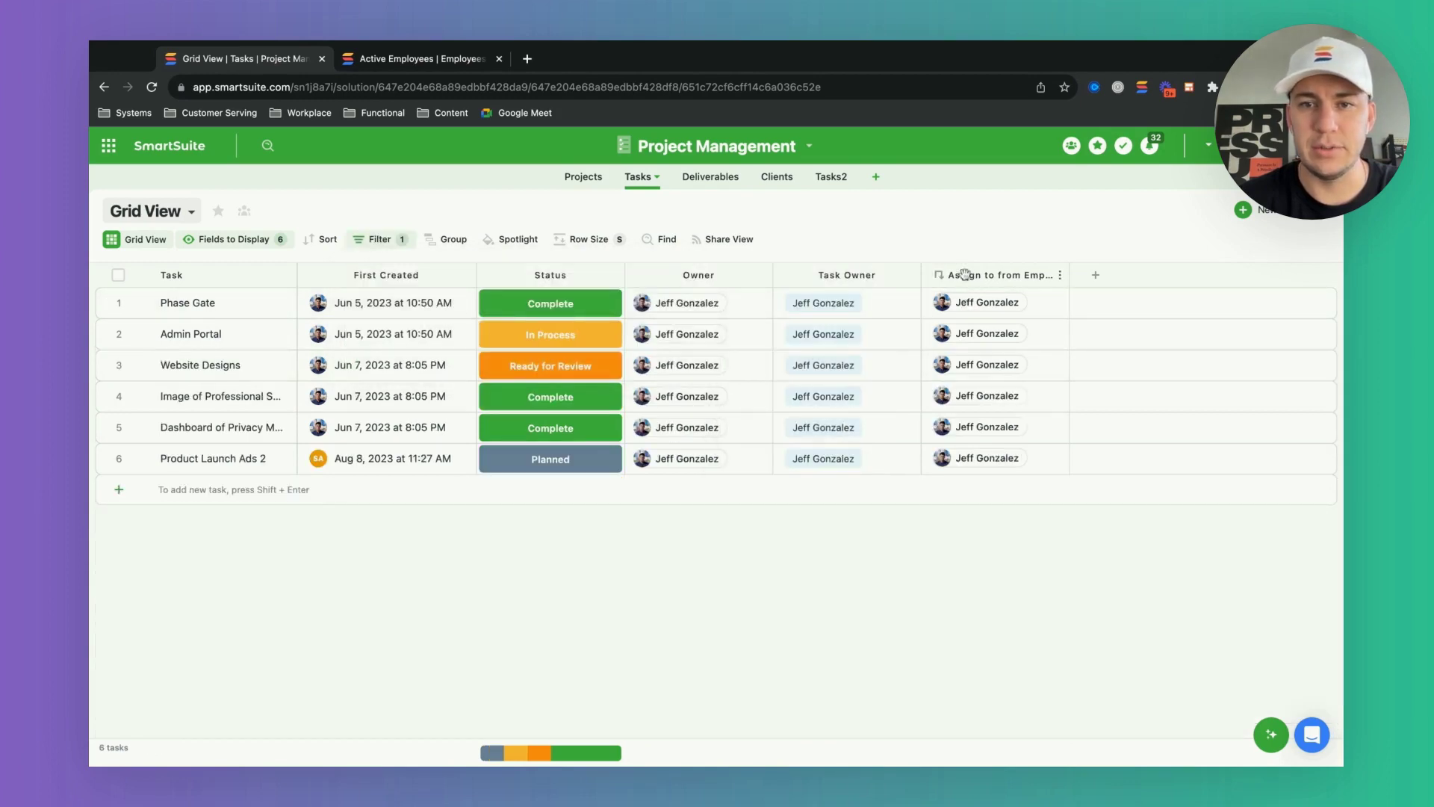
# Move the Assigned To column between Title and Status in the Active Employees grid
pyautogui.click(419, 62)
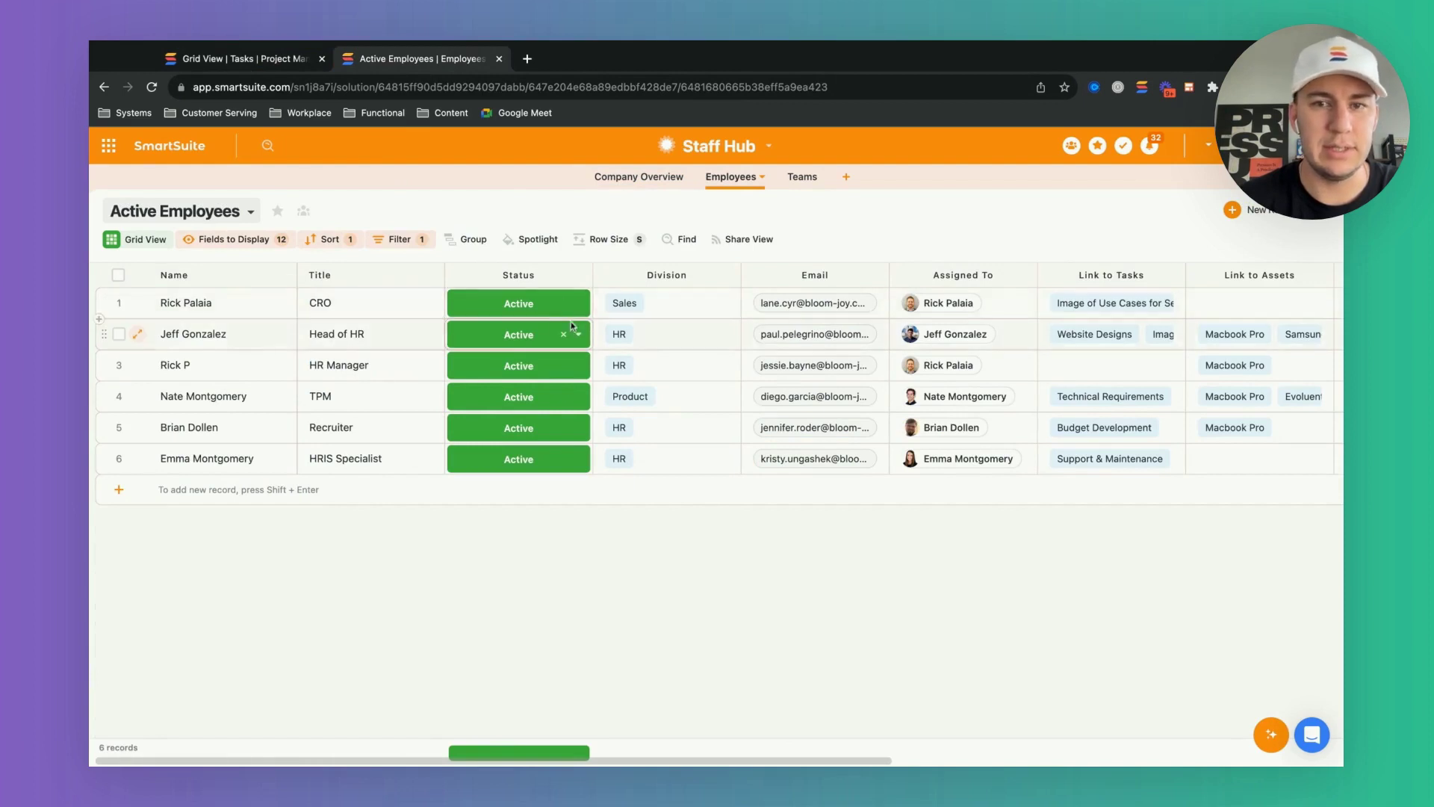
pyautogui.moveTo(952, 277); pyautogui.dragTo(448, 277)
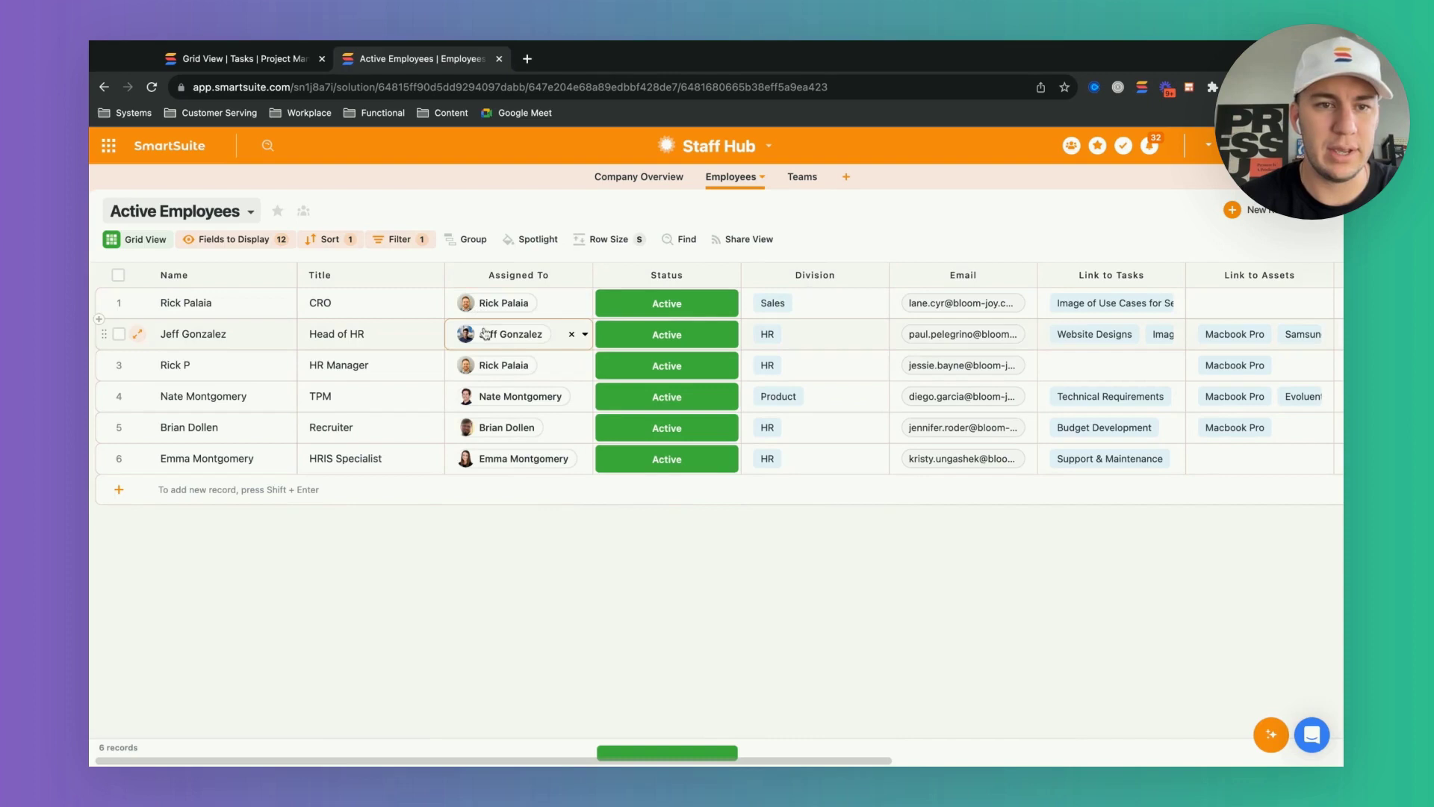
# Return to the Project Management tasks grid and view the open assignments in My Work
pyautogui.click(247, 62)
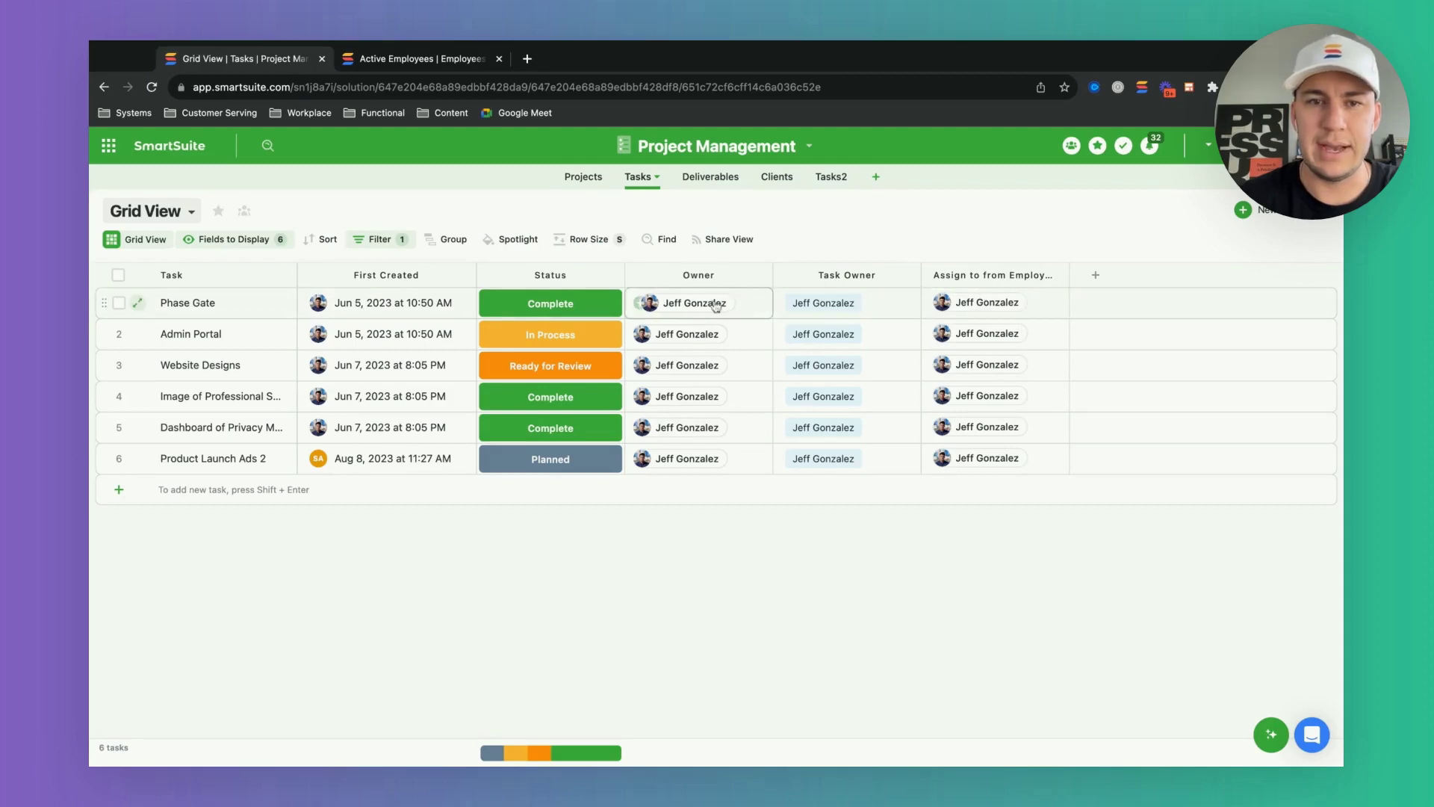
pyautogui.click(1123, 145)
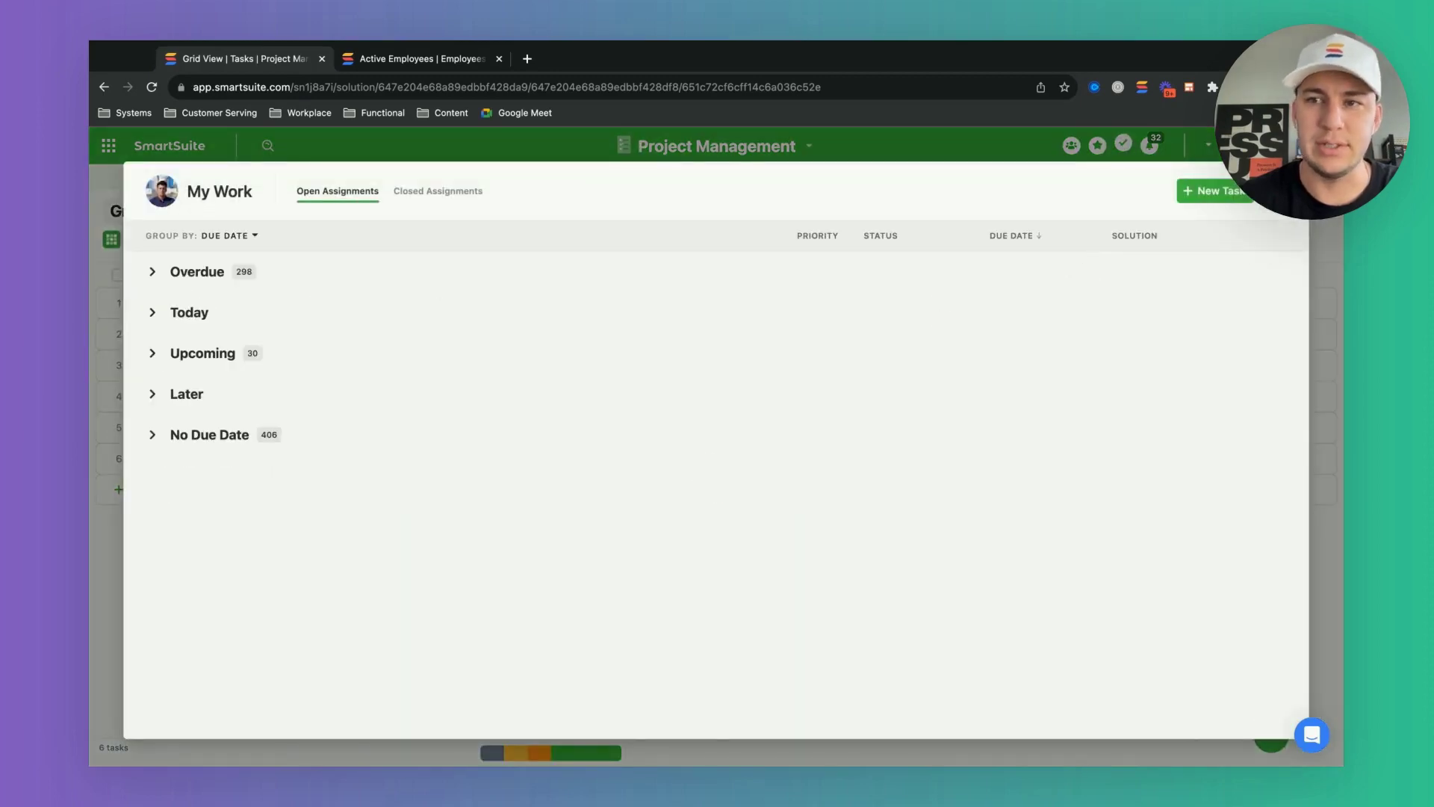
pyautogui.press('Escape')
# Remove the Assign to from Employees filter from the tasks grid
pyautogui.click(381, 239)
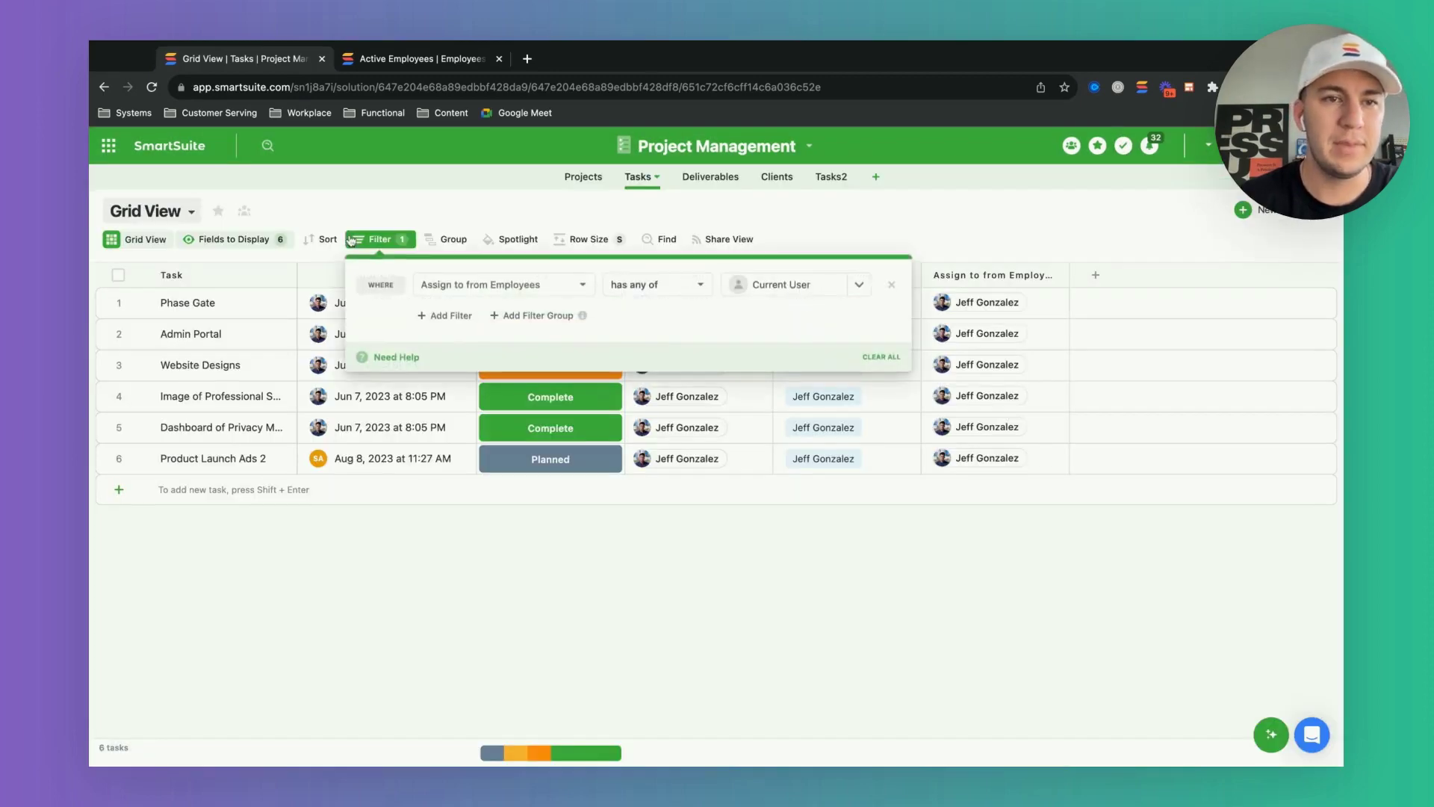
pyautogui.click(891, 284)
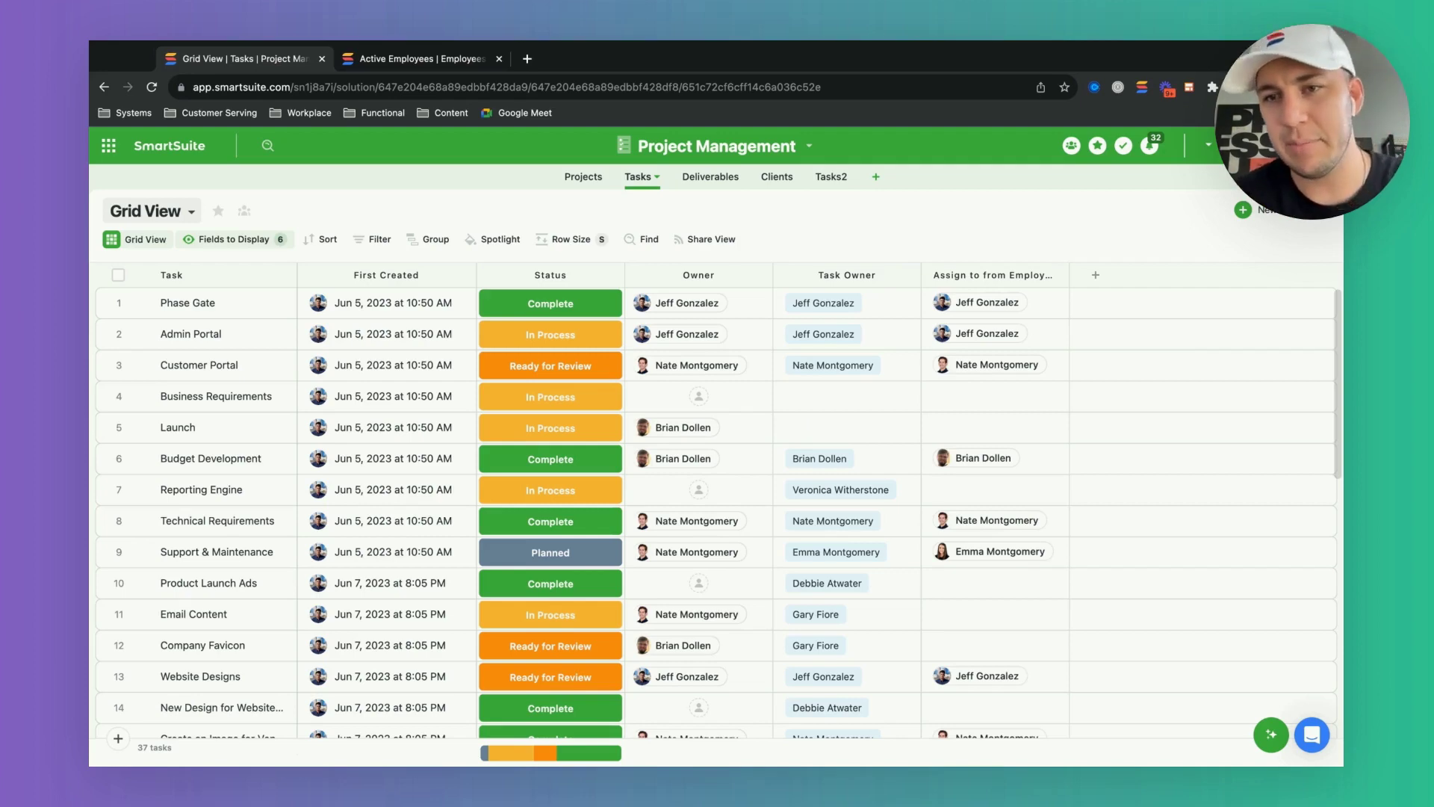
# Examine the trigger and the Update records action of the Assign Tasks automation in the Project Management solution
pyautogui.click(770, 153)
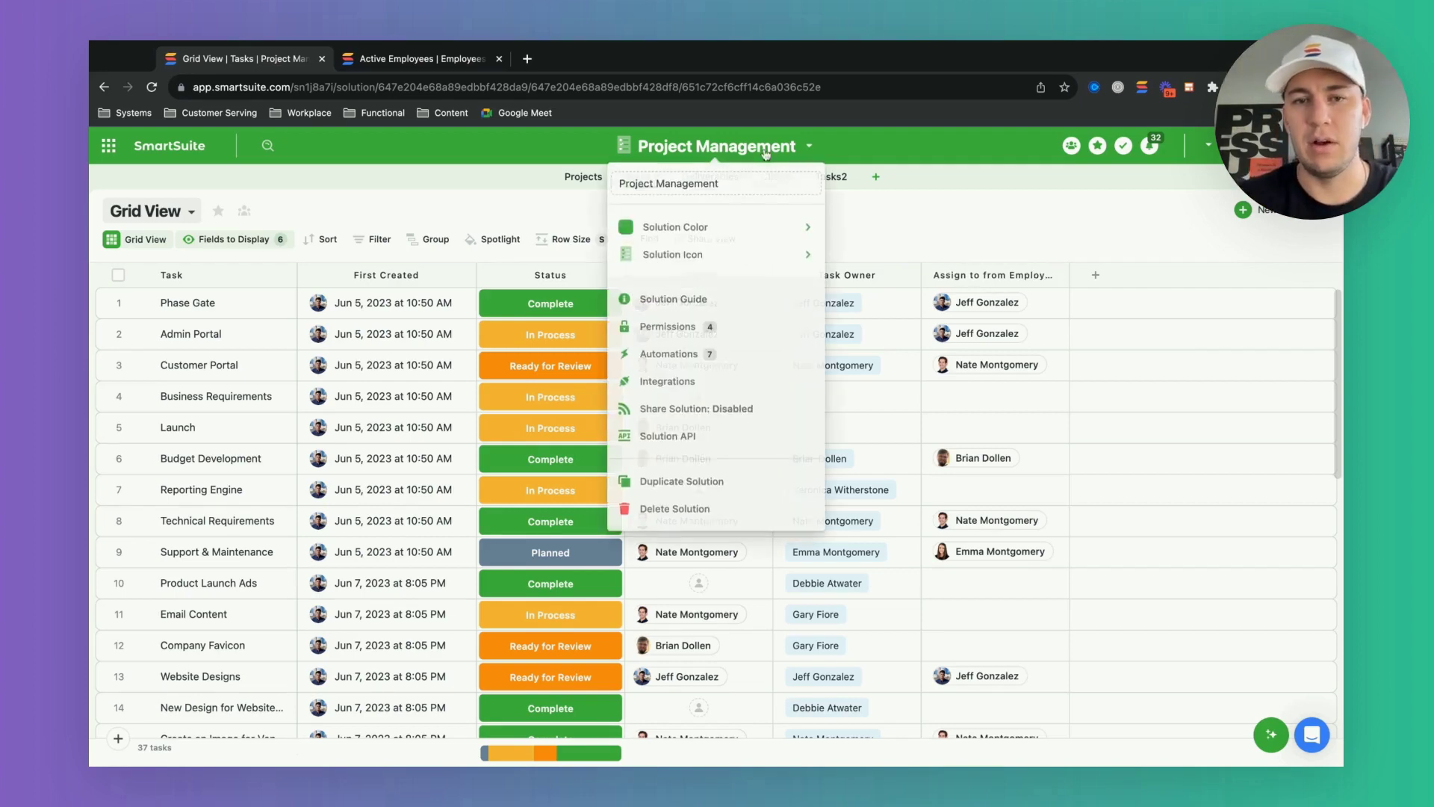
pyautogui.click(678, 361)
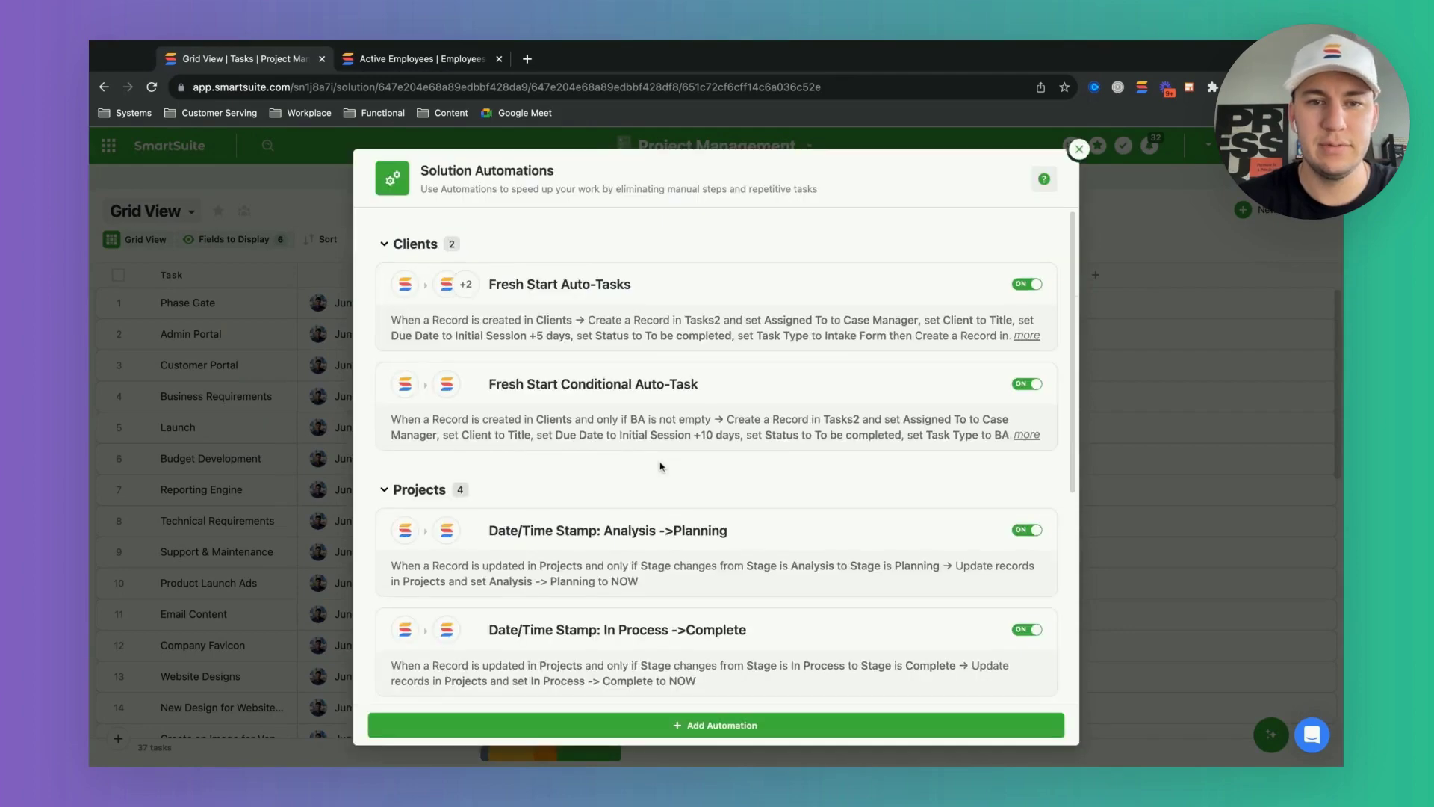
pyautogui.scroll(-8, 658, 471)
pyautogui.click(614, 633)
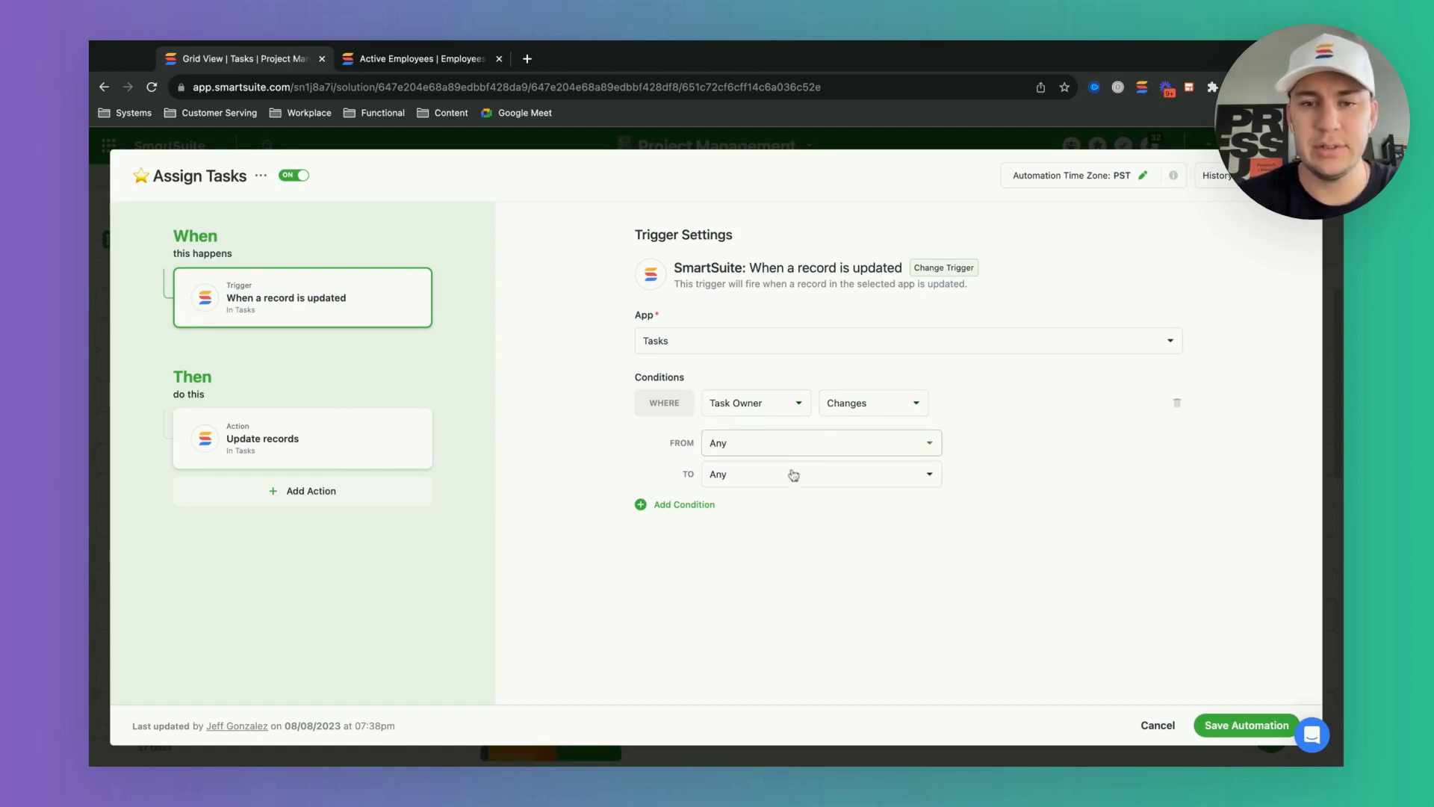
pyautogui.click(358, 439)
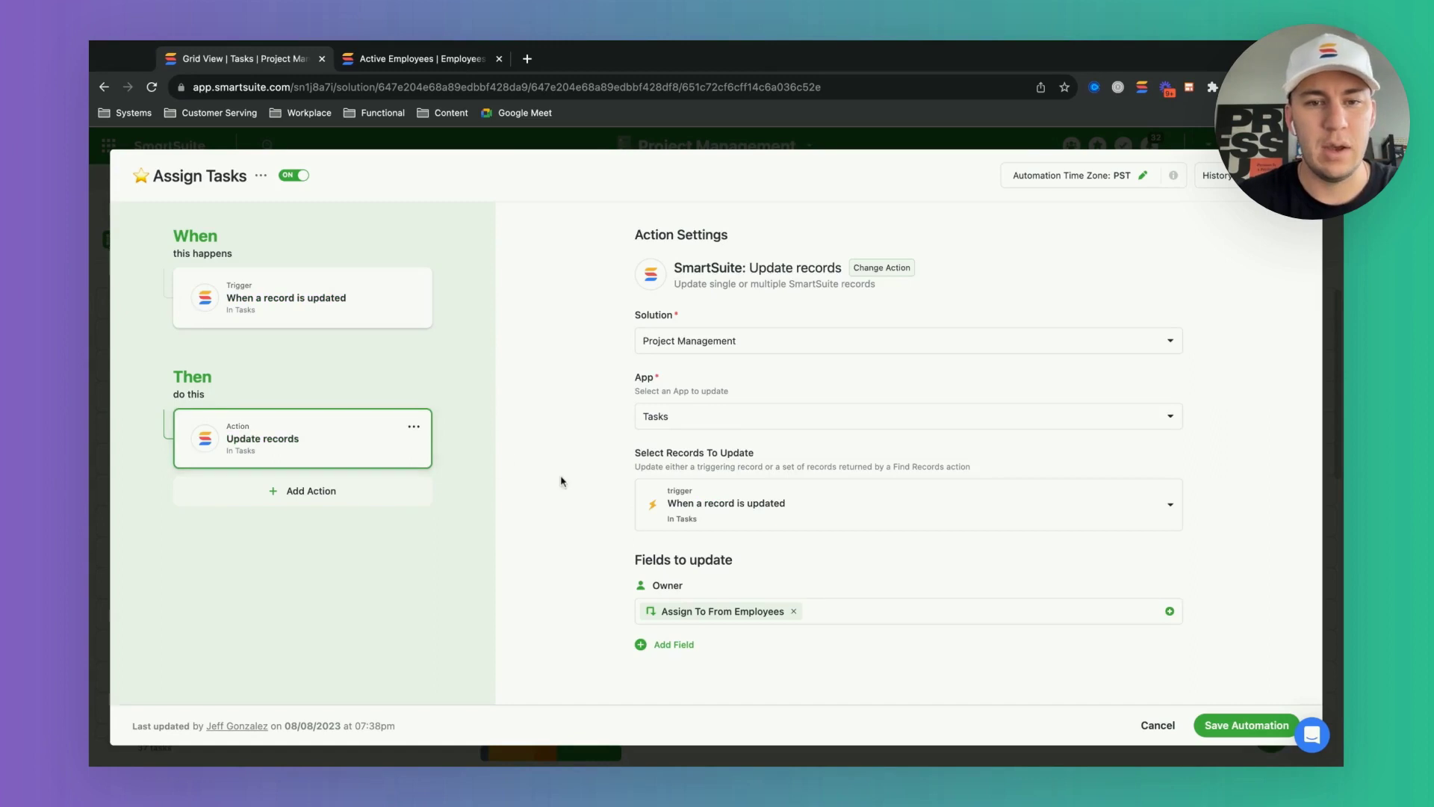
pyautogui.doubleClick(637, 590)
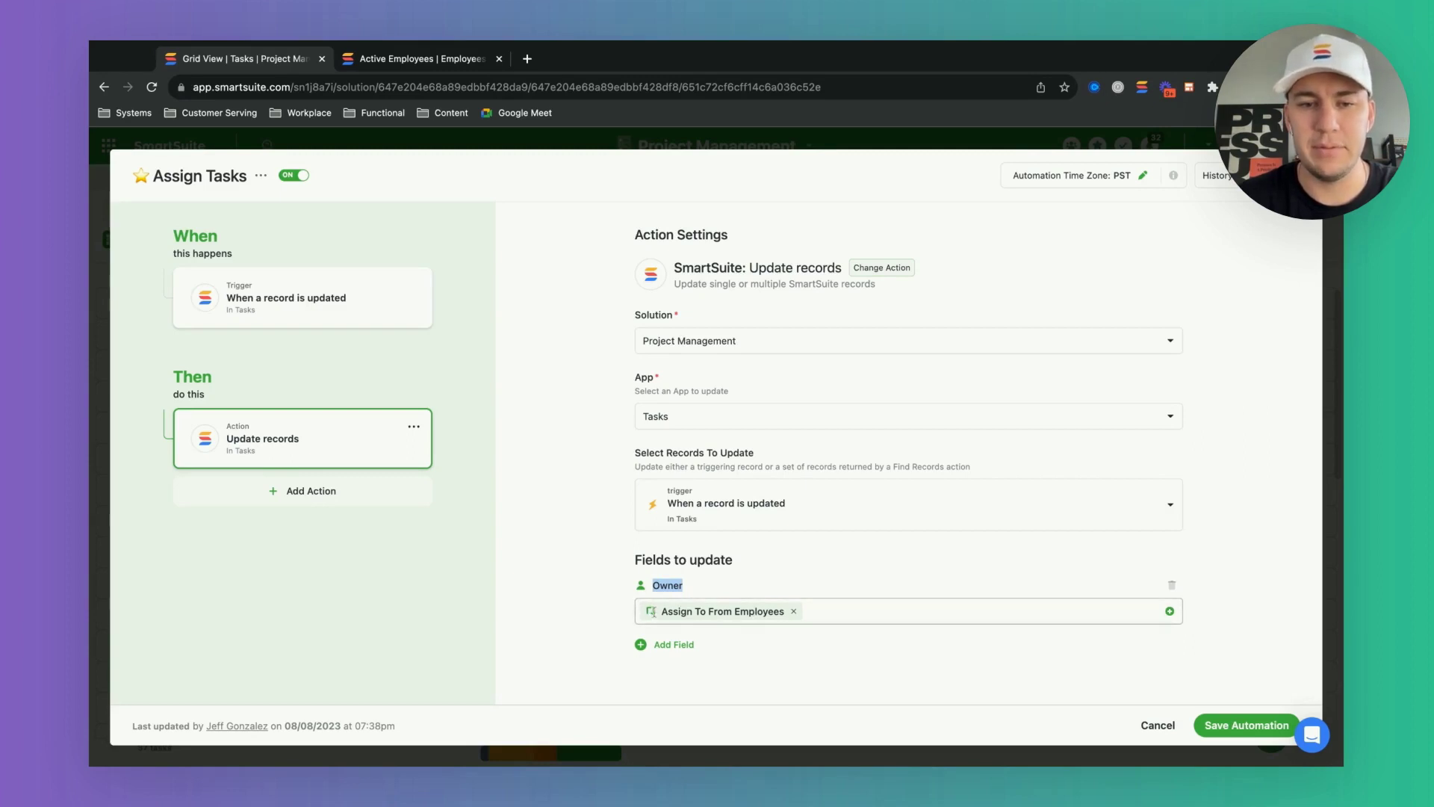
pyautogui.click(986, 579)
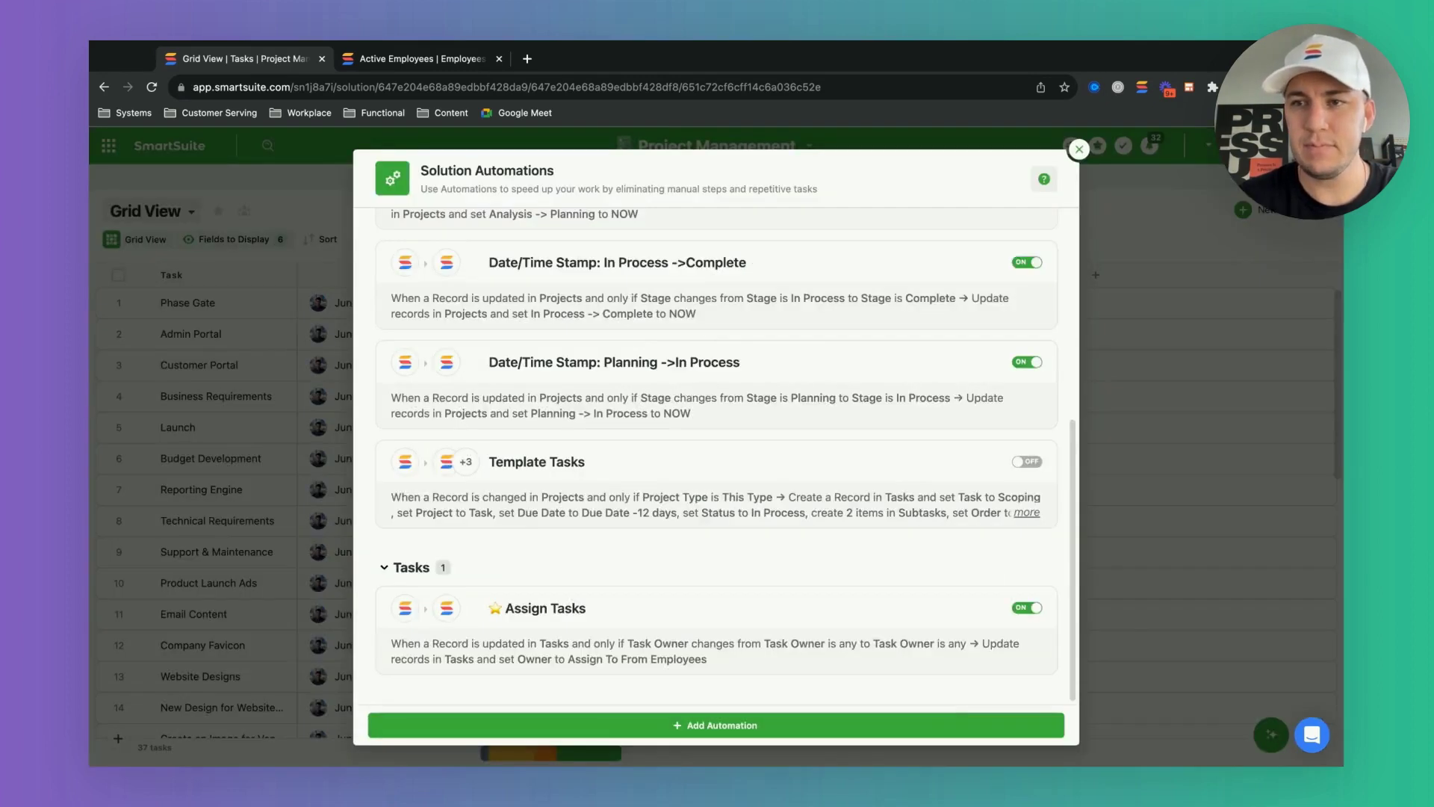
pyautogui.click(1079, 149)
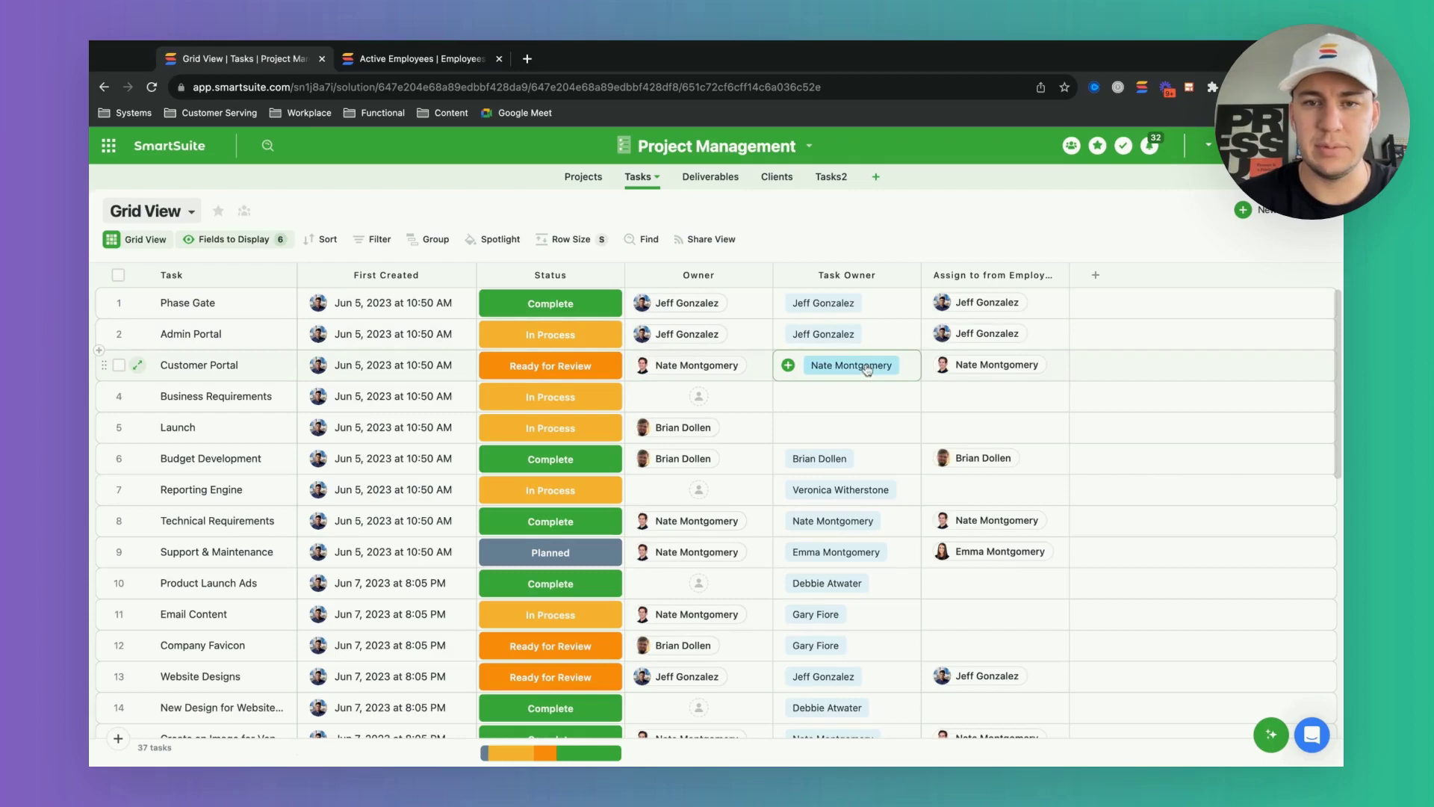
# Copy the Task Owner of the Phase Gate task to the Business Requirements task
pyautogui.click(885, 306)
pyautogui.hotkey('ctrl', 'c')
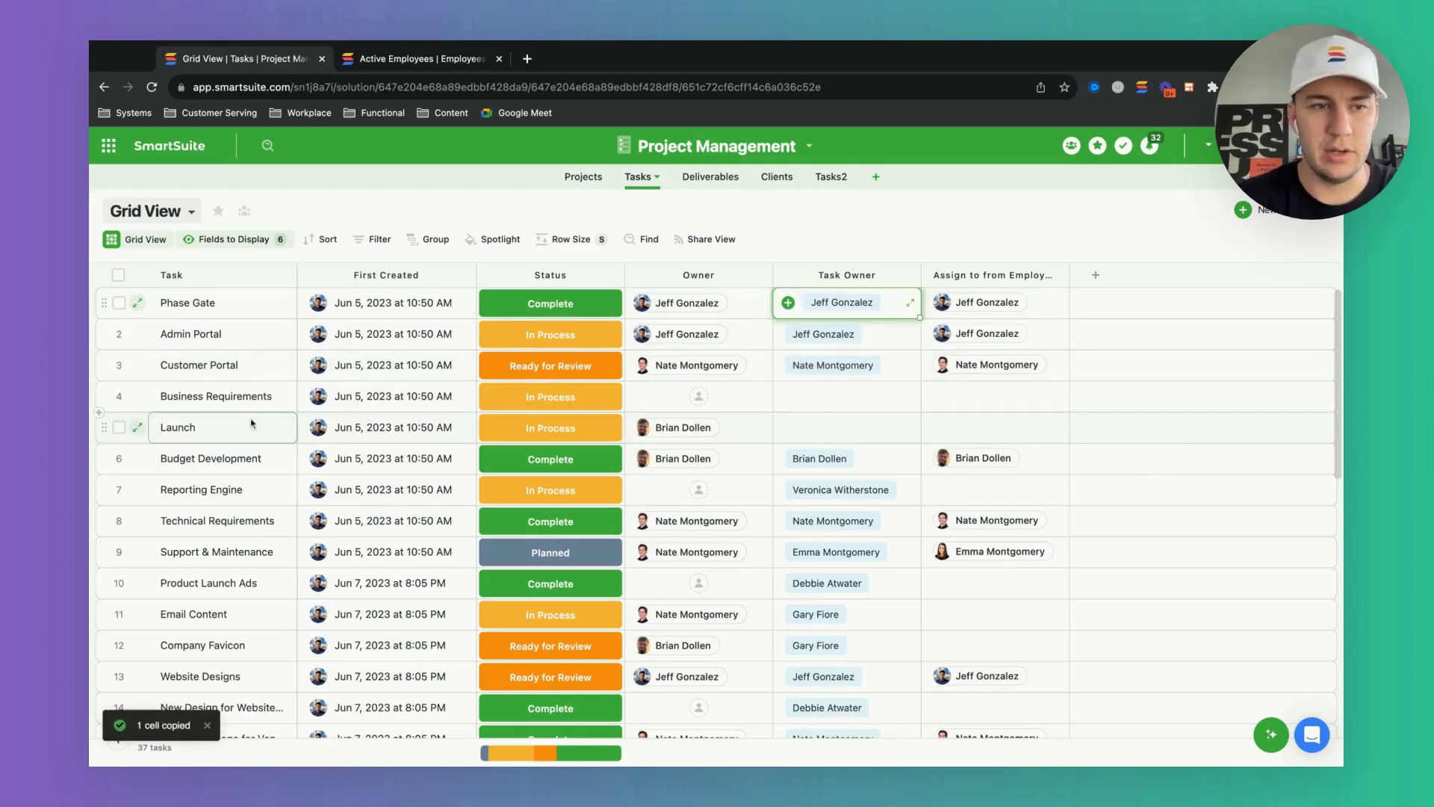
pyautogui.click(837, 409)
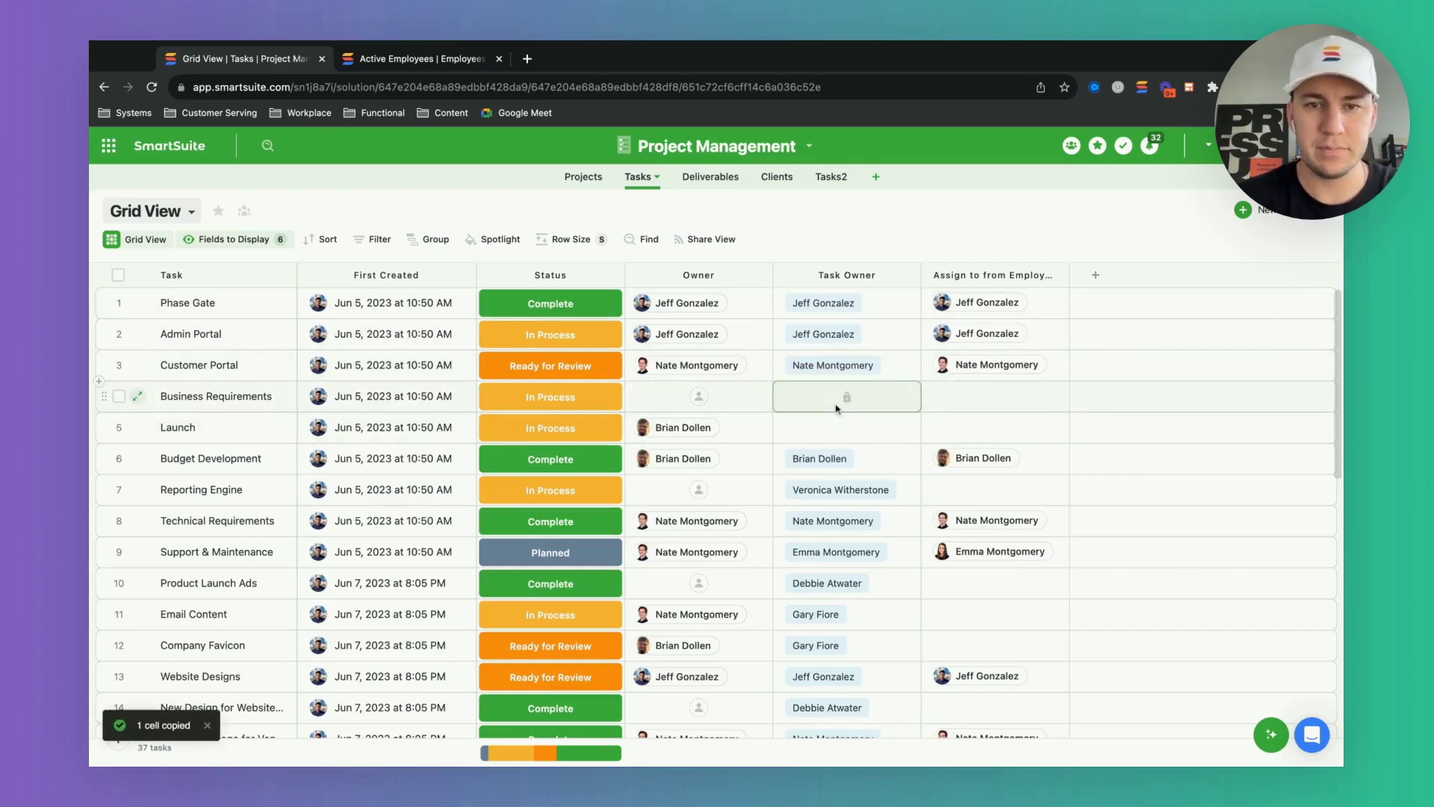
pyautogui.hotkey('ctrl', 'v')
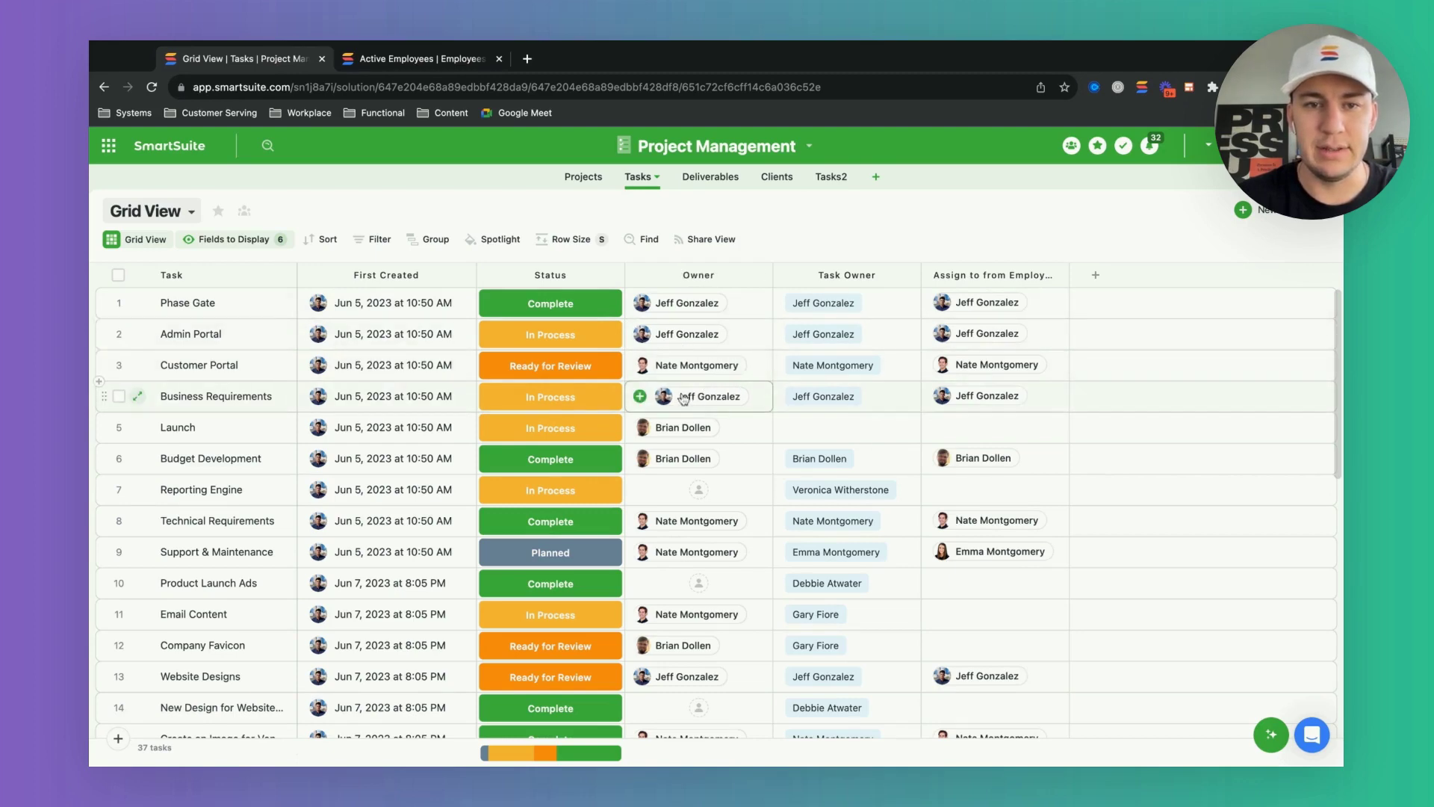
# Examine the Owner field's settings in the tasks grid without changing them
pyautogui.doubleClick(702, 274)
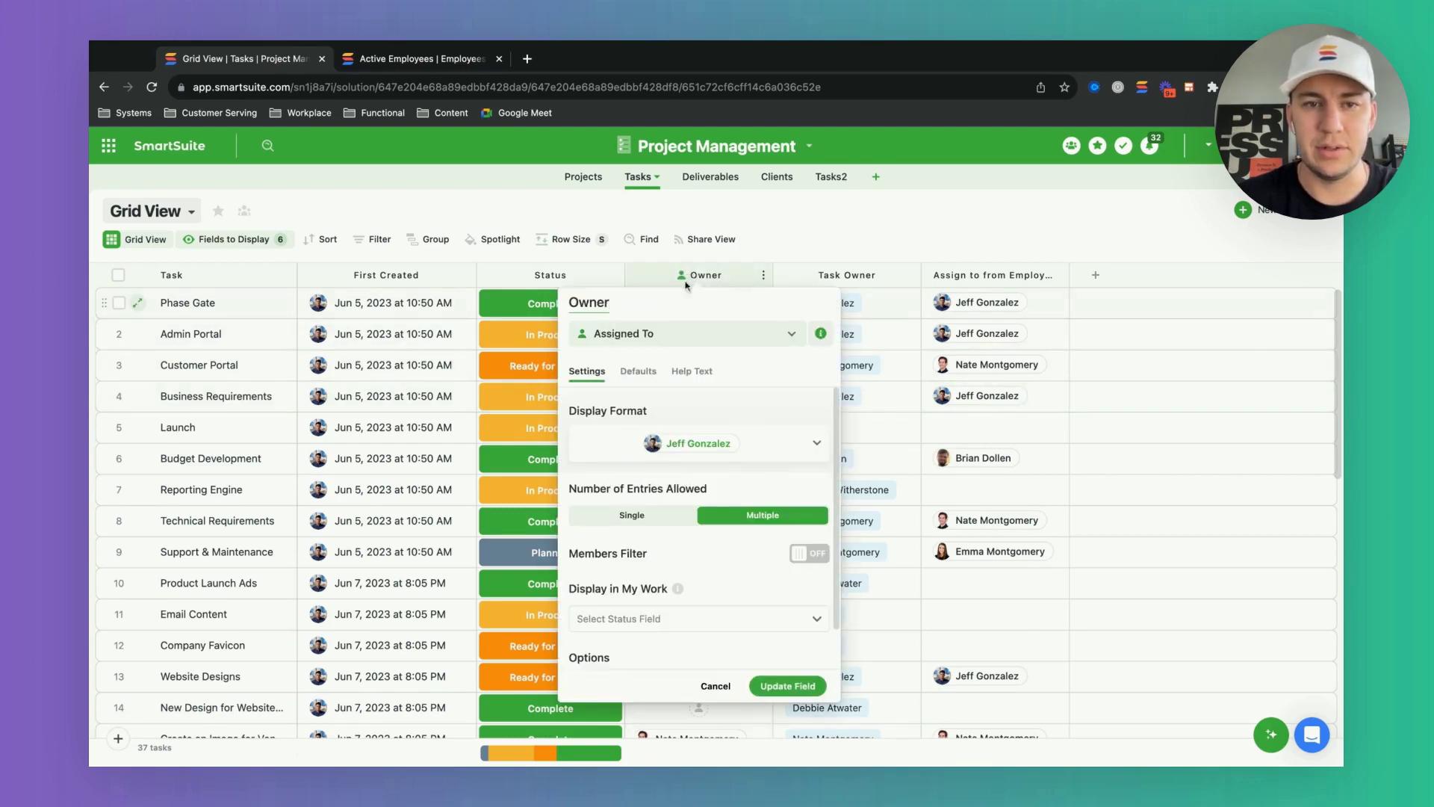
pyautogui.click(836, 238)
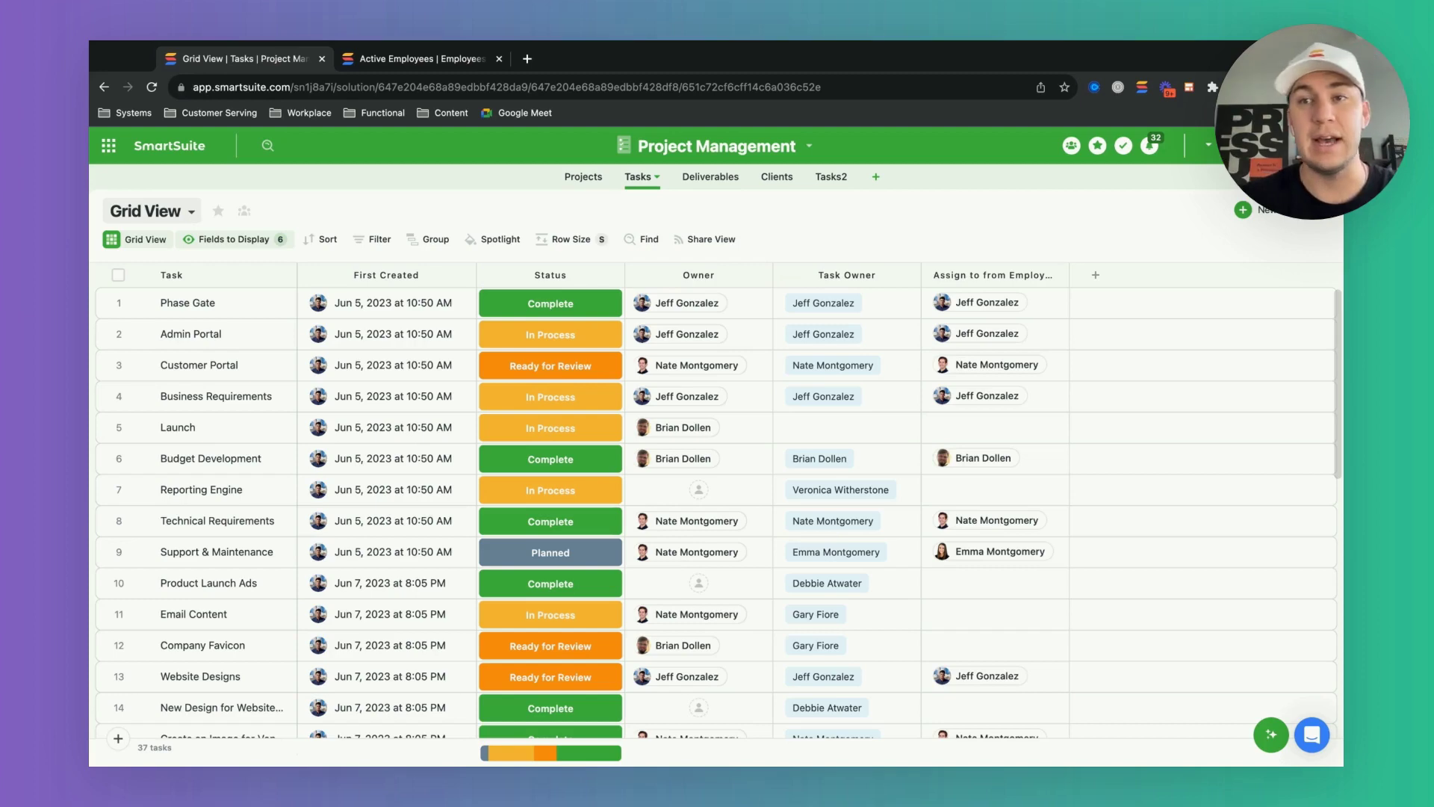